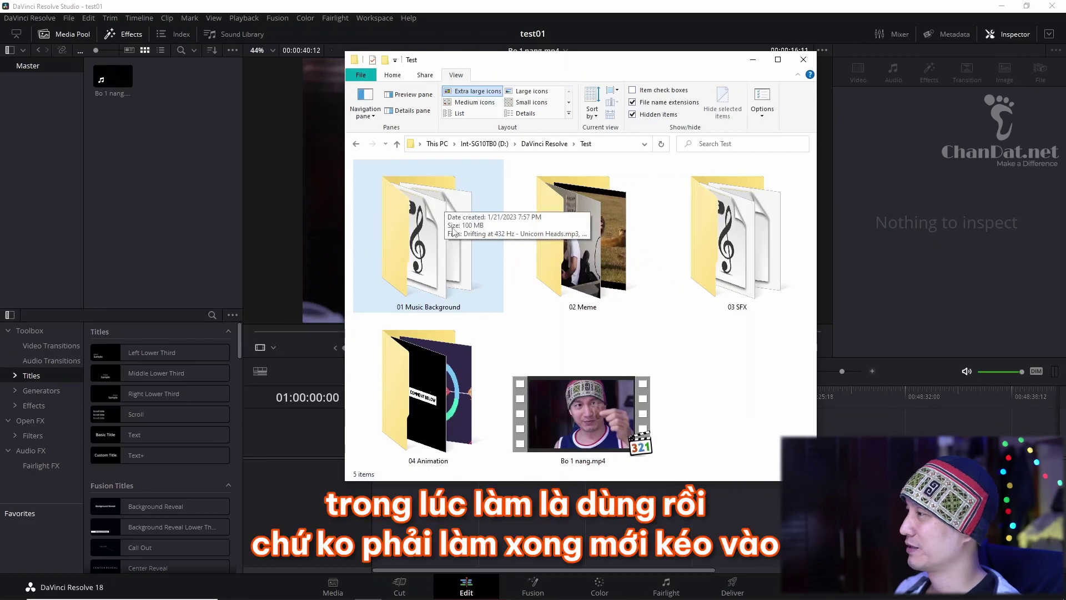
- Import the 01 Music Background, 03 SFX and 04 Animation folders as Media Pool bins
left_click_drag(449, 238, 45, 162)
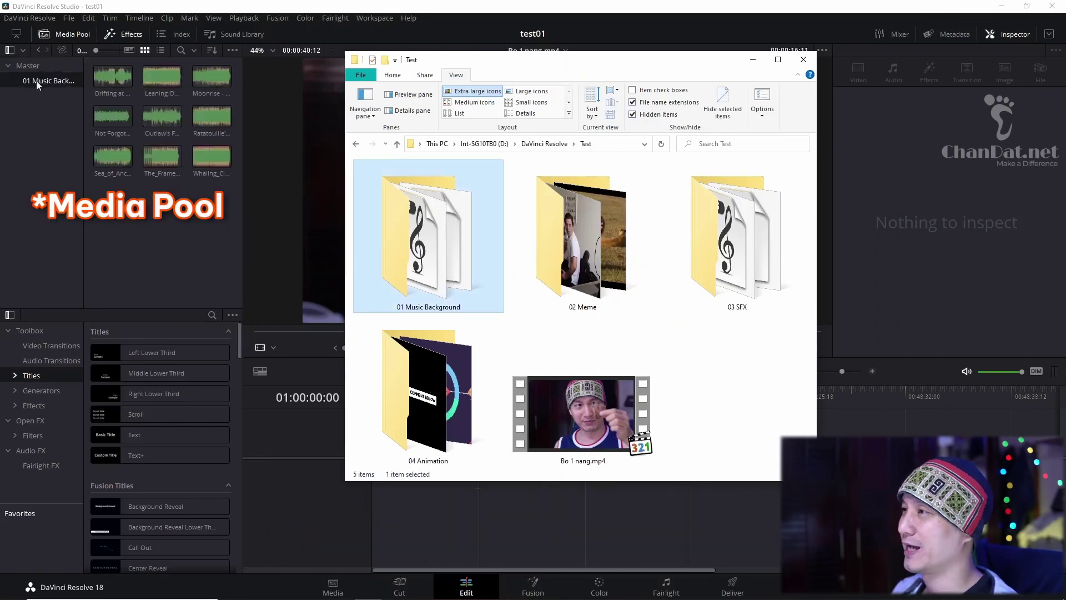
left_click(34, 65)
key("alt+Tab")
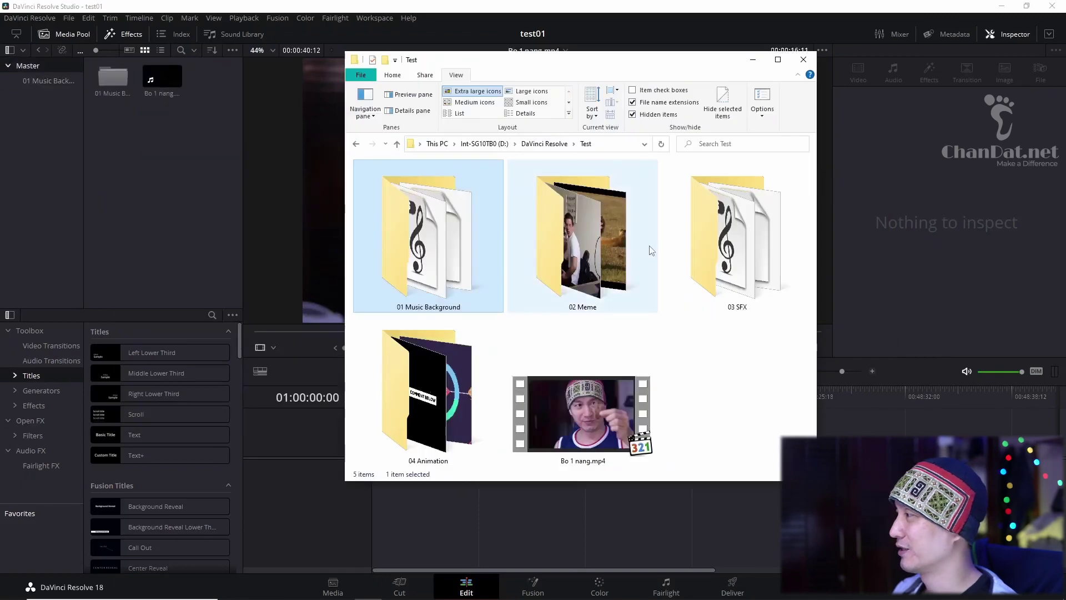
left_click_drag(733, 244, 50, 139)
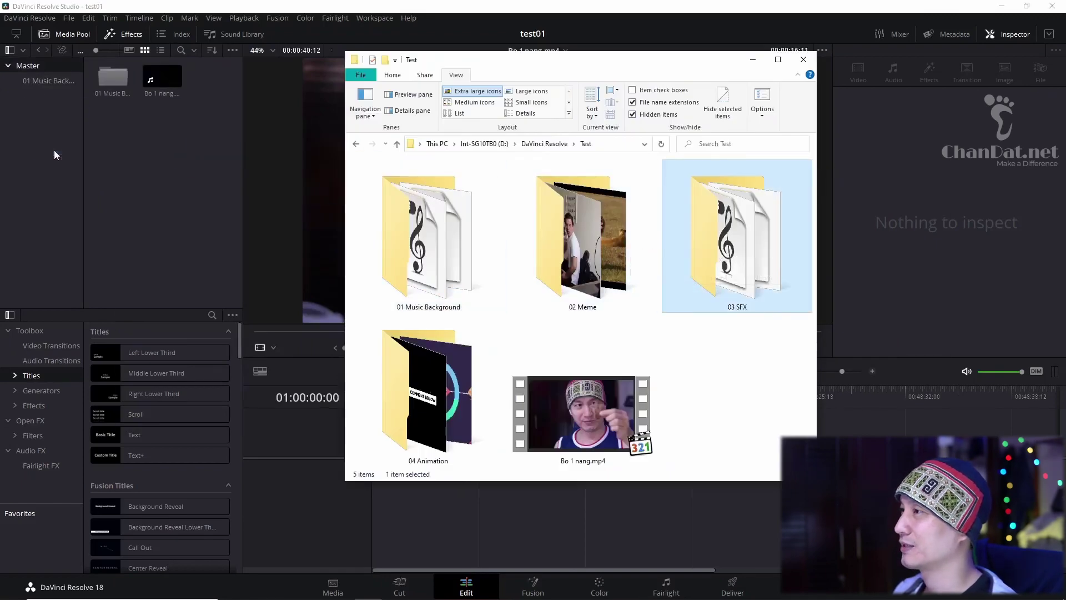
left_click_drag(421, 388, 40, 142)
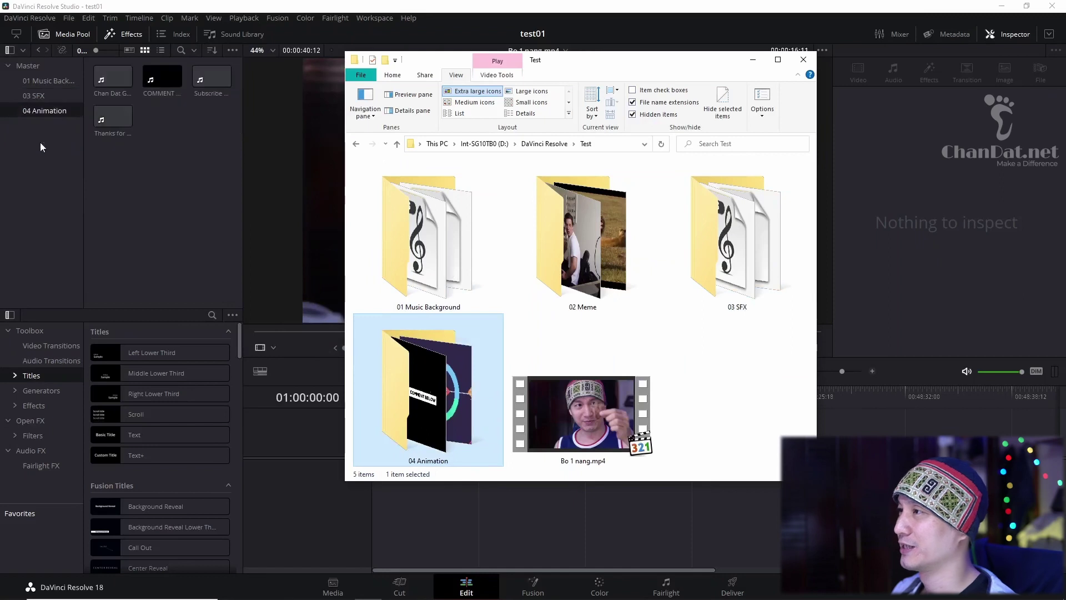
left_click(40, 159)
left_click(38, 66)
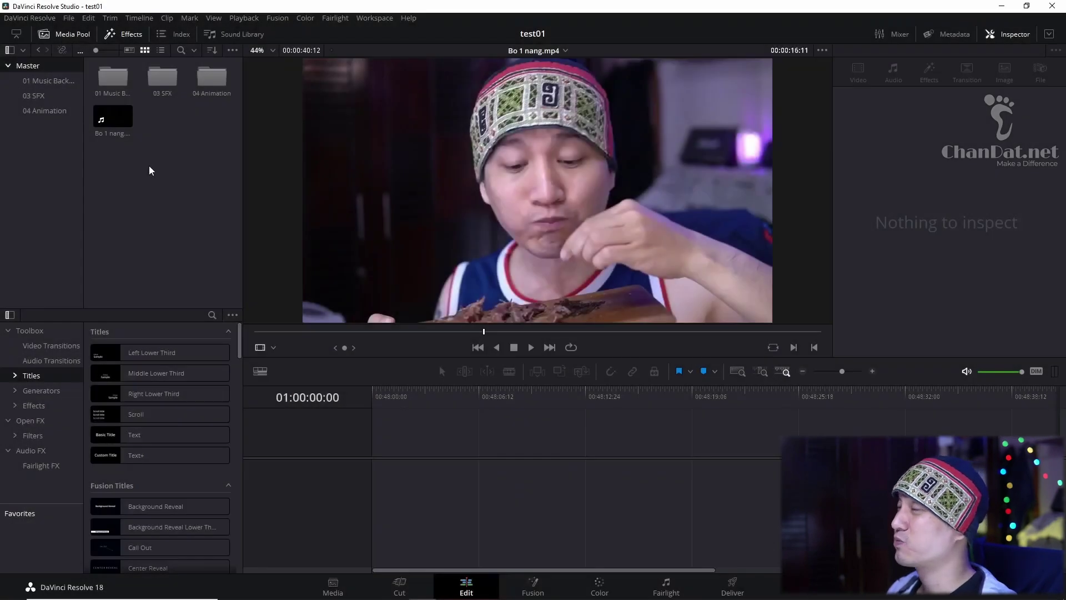
- Enable Show Power Bins in the Media Pool options, revealing the Master and Text power bins
left_click(221, 23)
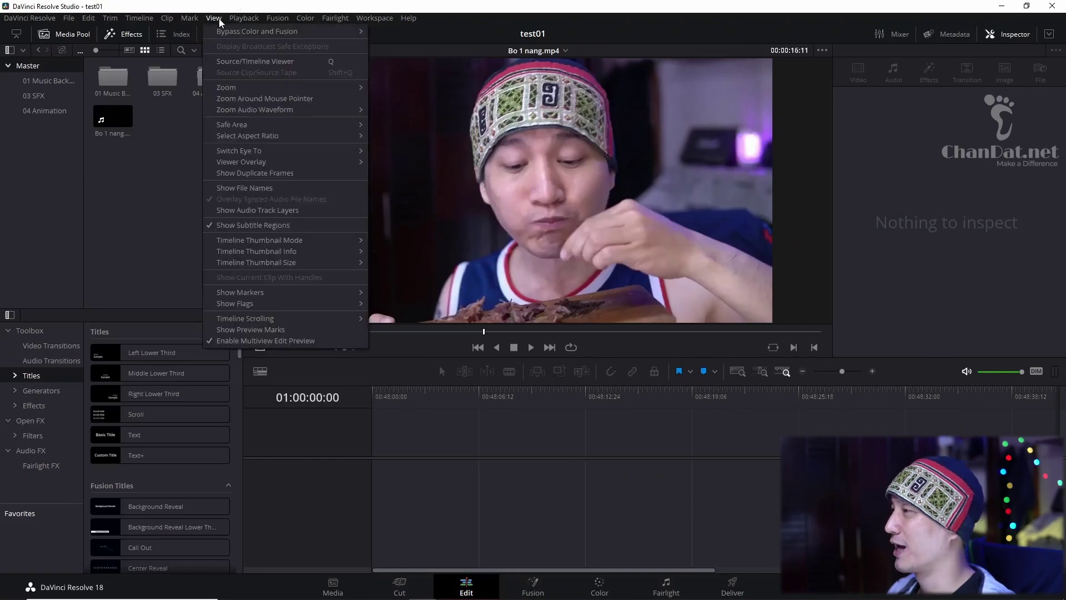
left_click(124, 235)
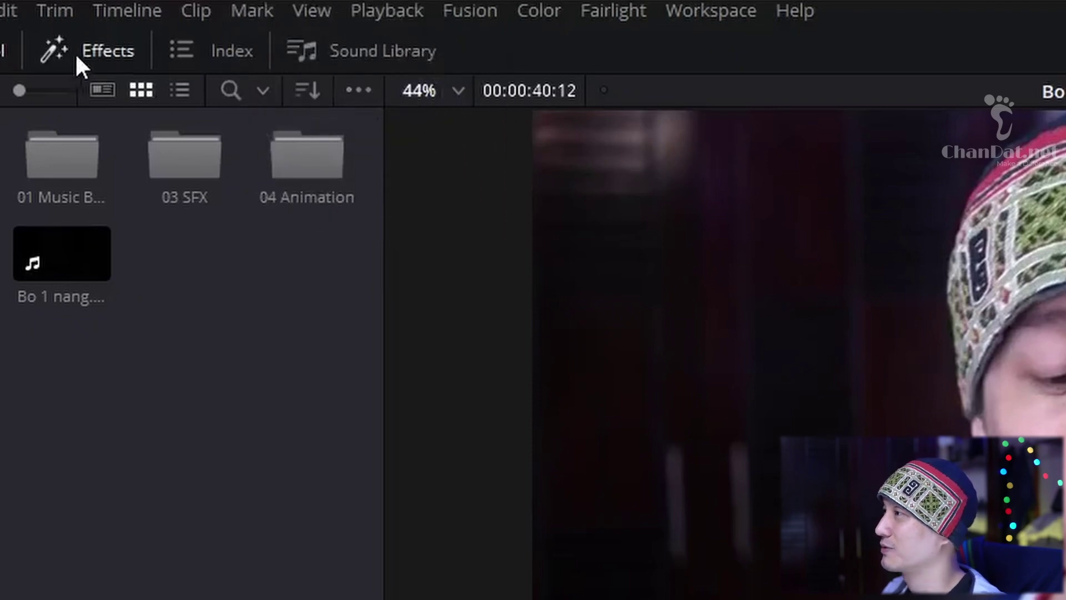
left_click(367, 90)
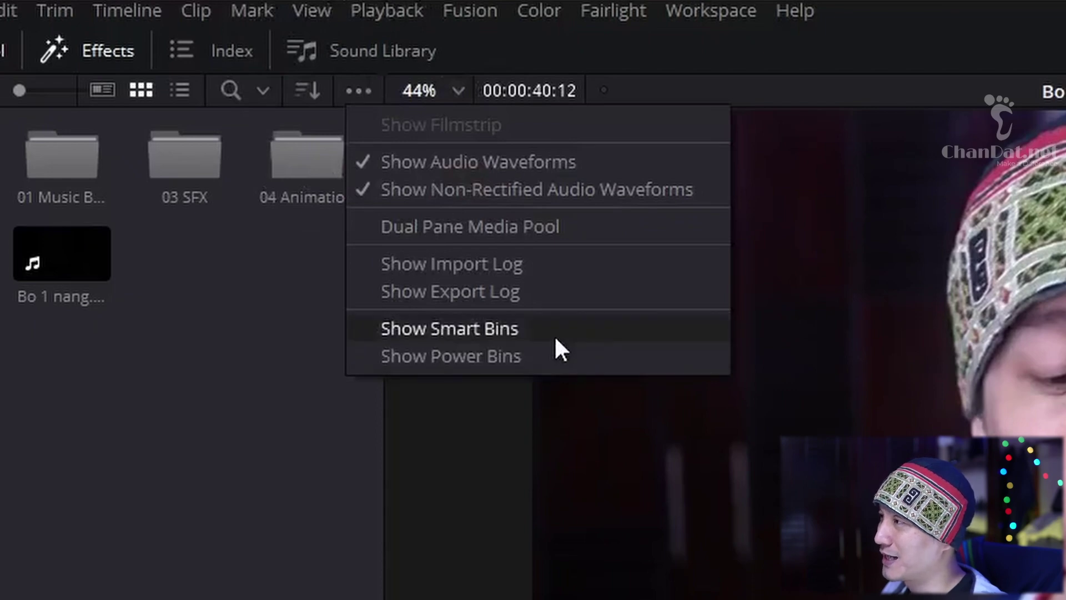
left_click(528, 358)
left_click(528, 358)
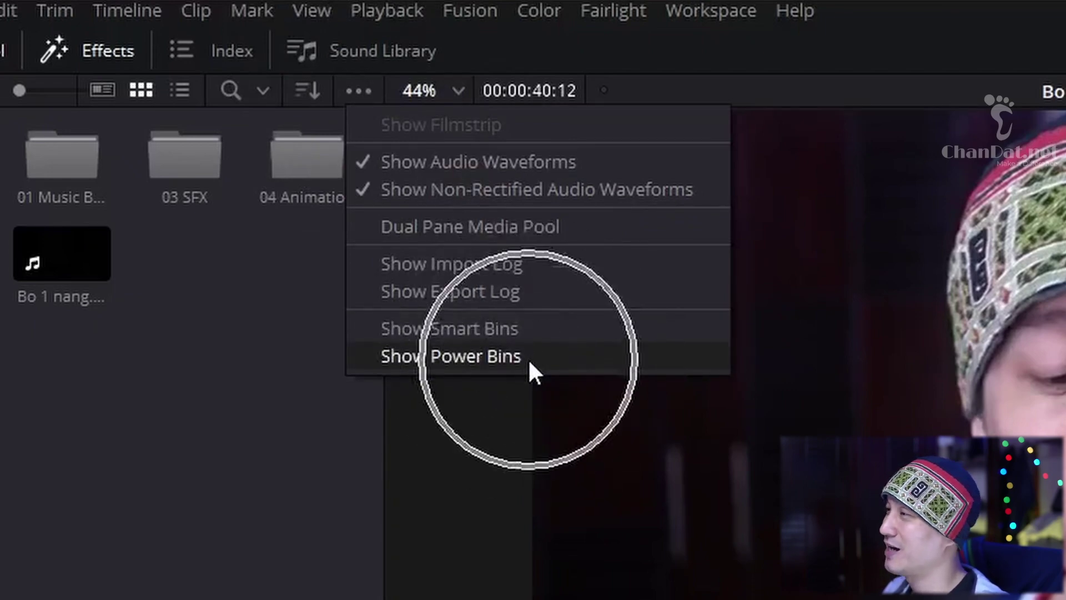
left_click(536, 341)
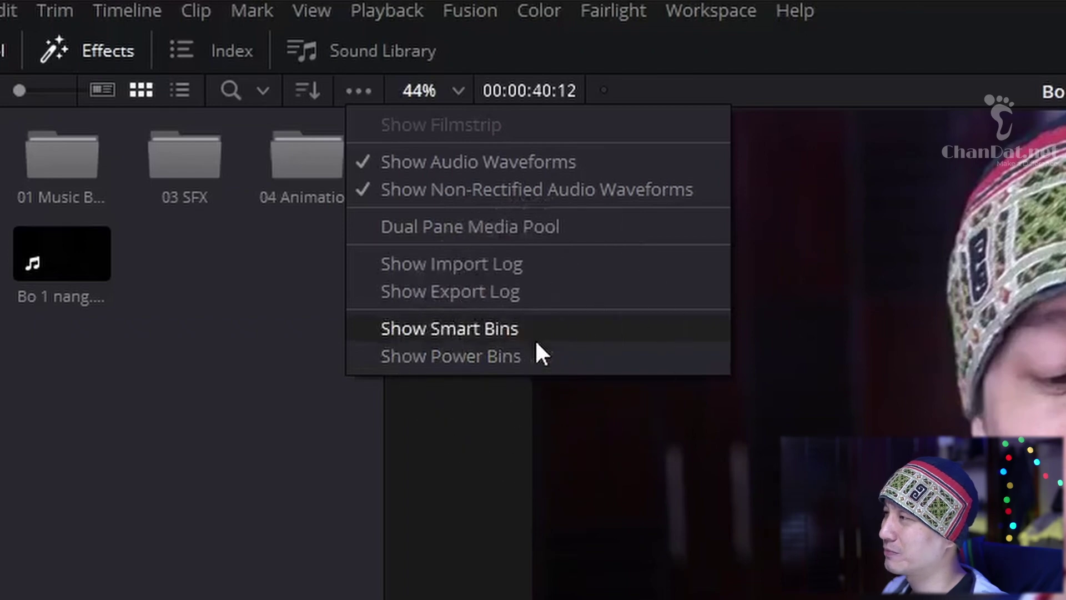
left_click(524, 360)
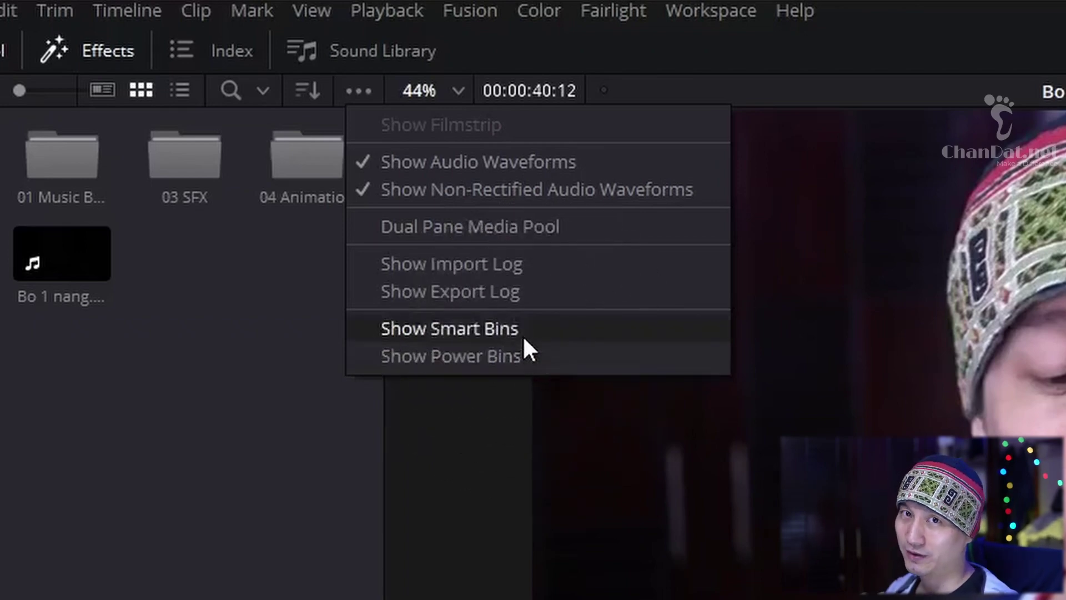
left_click(492, 359)
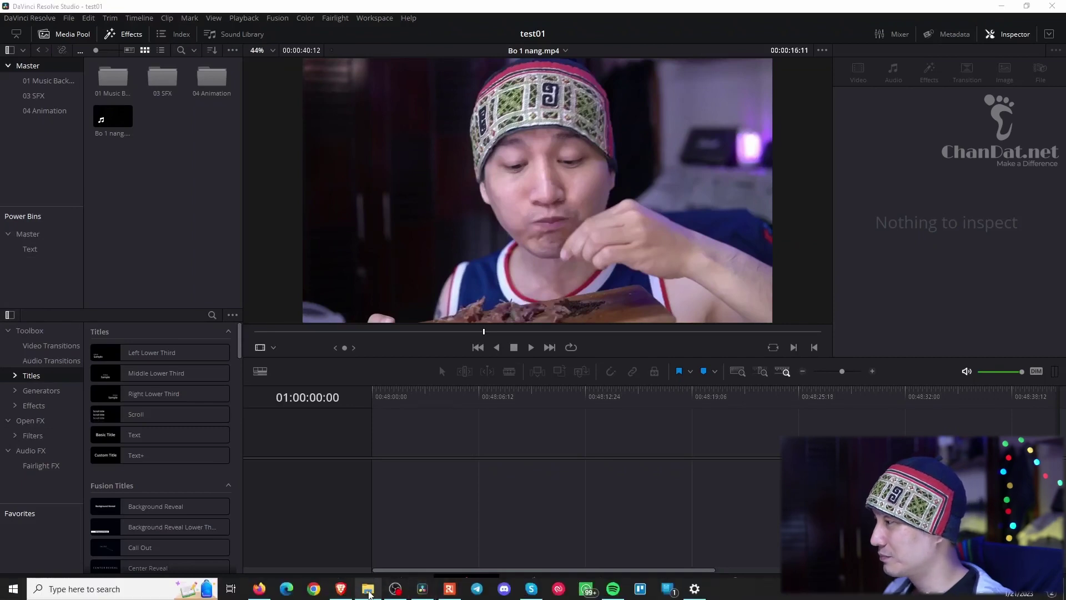
- Import the 02 Meme folder from Explorer as a project bin in the Master bin list
left_click(369, 594)
left_click(439, 243)
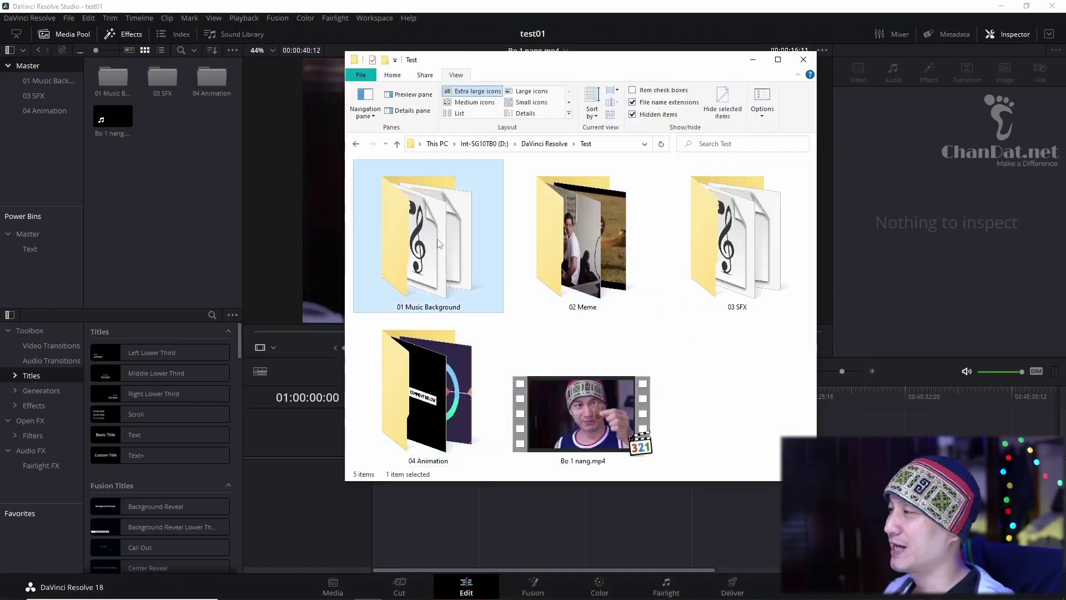
left_click_drag(451, 218, 32, 236)
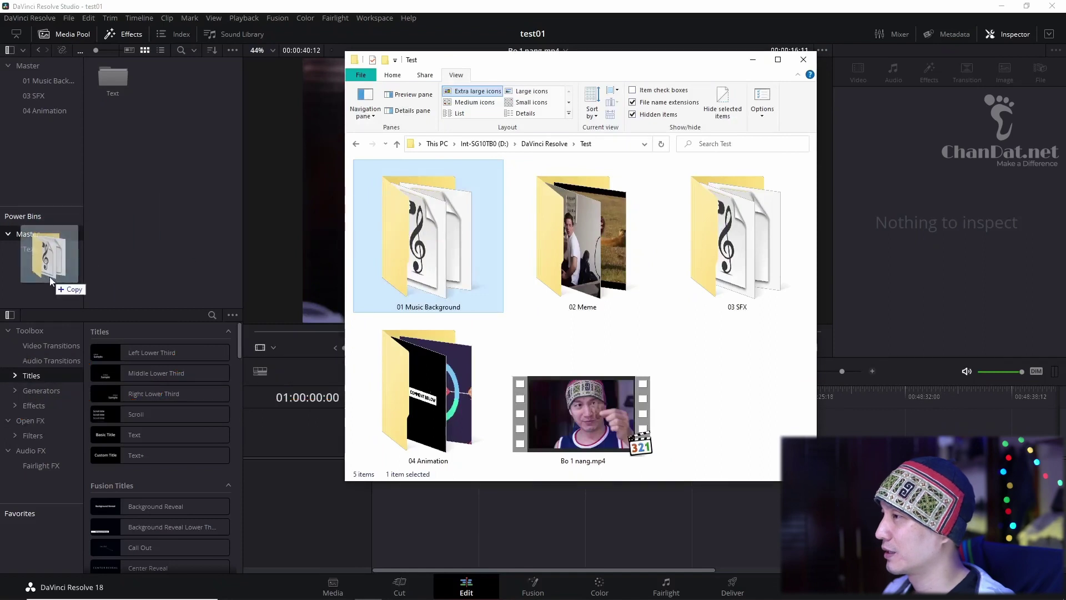
left_click_drag(443, 245, 49, 277)
left_click_drag(545, 262, 57, 277)
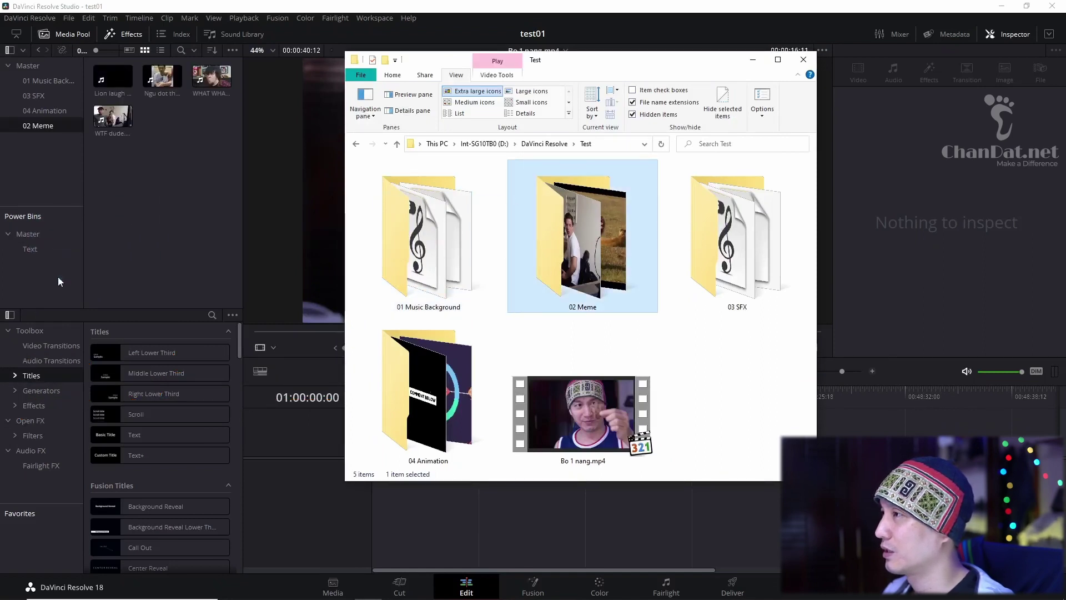
left_click(34, 236)
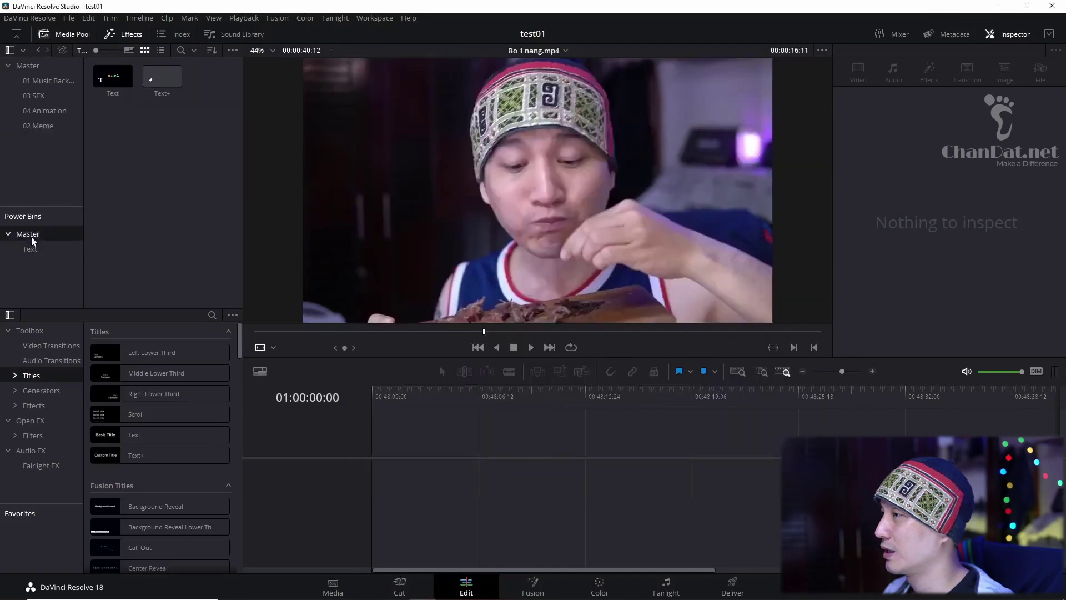
- Add 03 SFX, 01 Music Background and 04 Animation as Power Bins under Master
key("alt+Tab")
left_click(733, 259)
left_click_drag(734, 245, 26, 237)
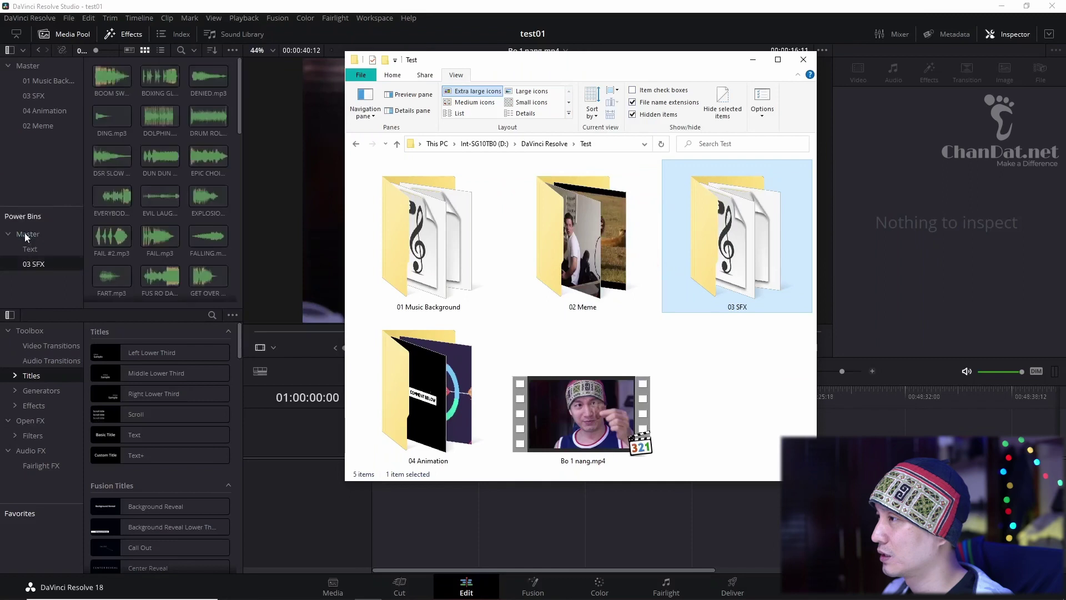
left_click(458, 252)
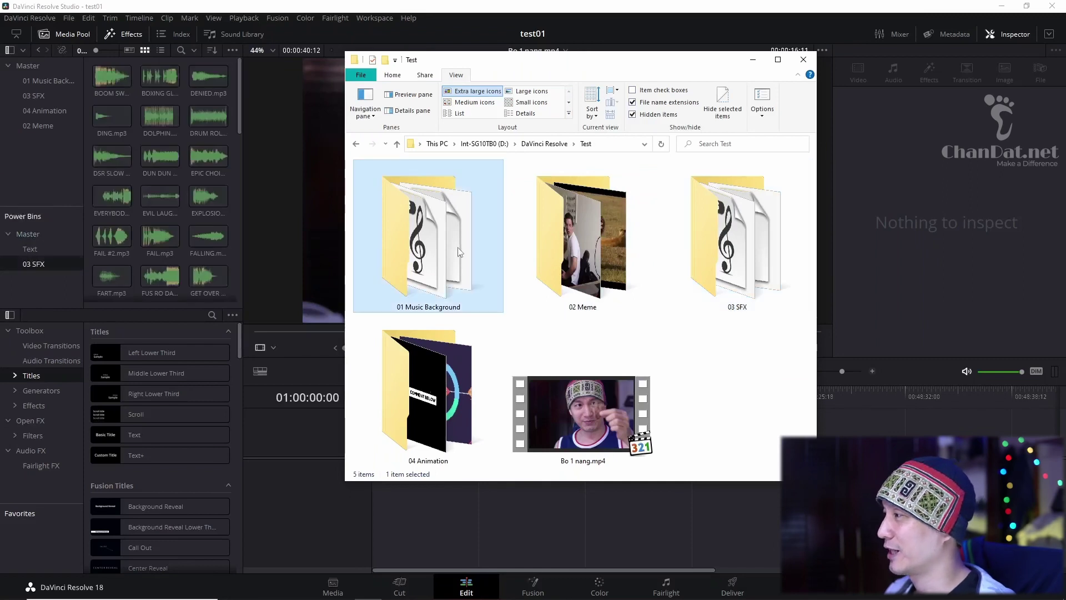
left_click_drag(444, 229, 29, 235)
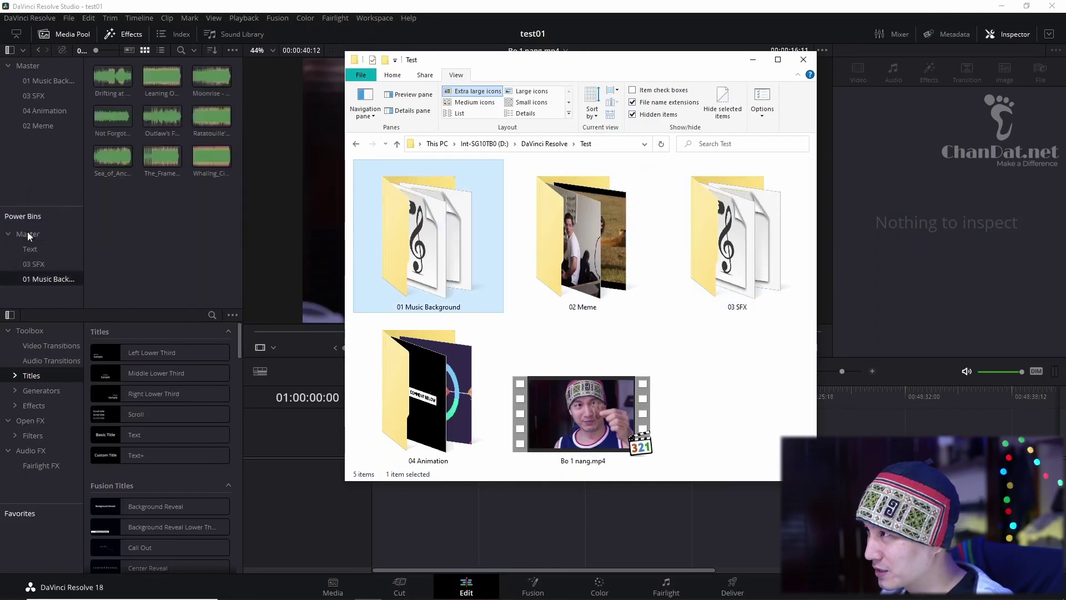
left_click(437, 389)
left_click_drag(423, 386, 31, 232)
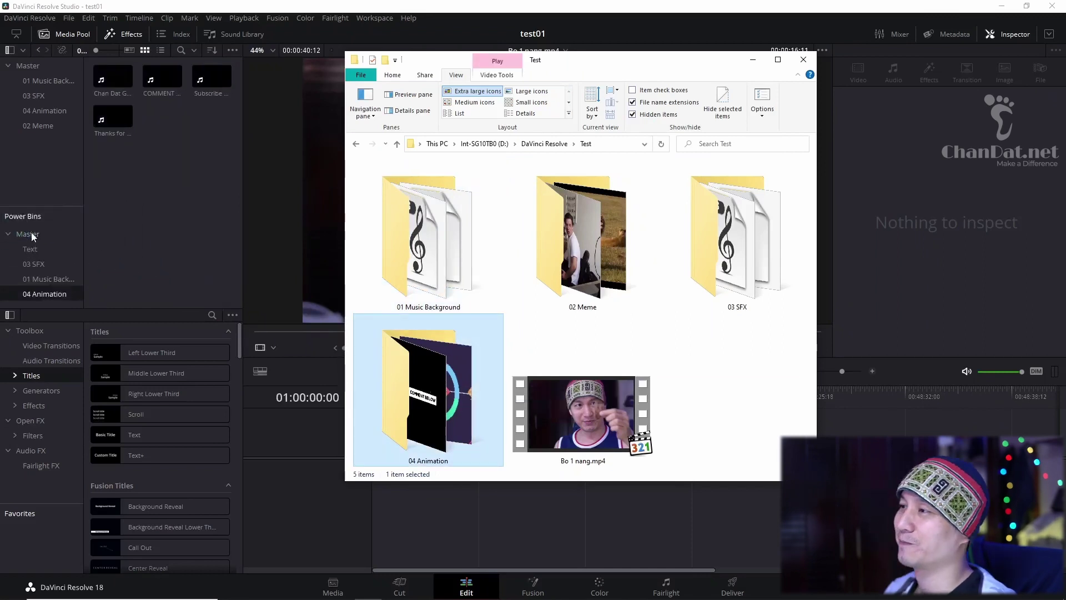
left_click(158, 232)
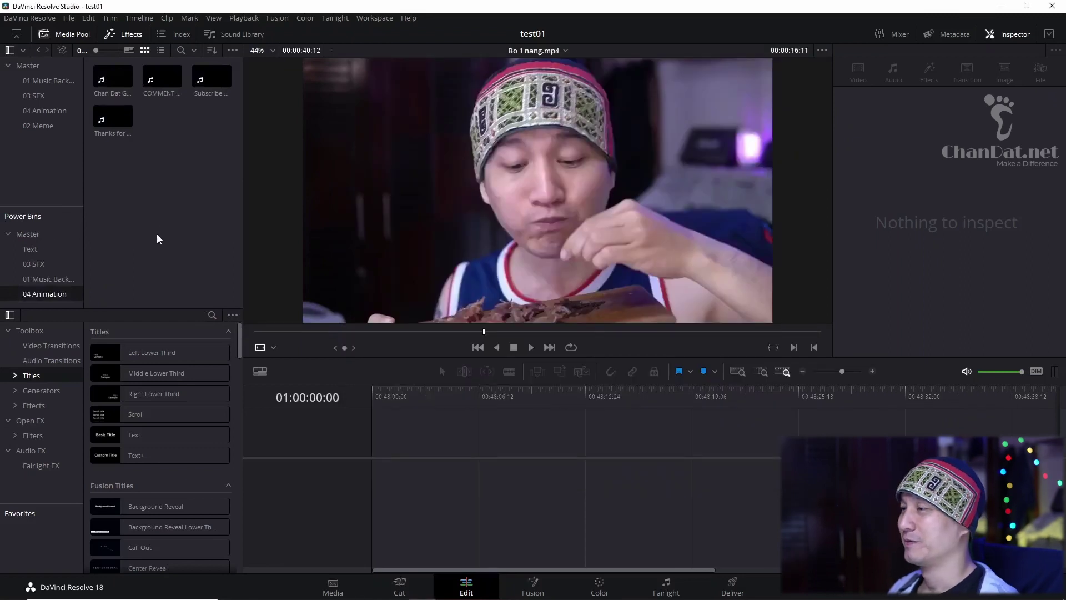
- Play the Thanks for watching clip on a timeline, then create and open a new project named test02
left_click_drag(107, 136, 381, 477)
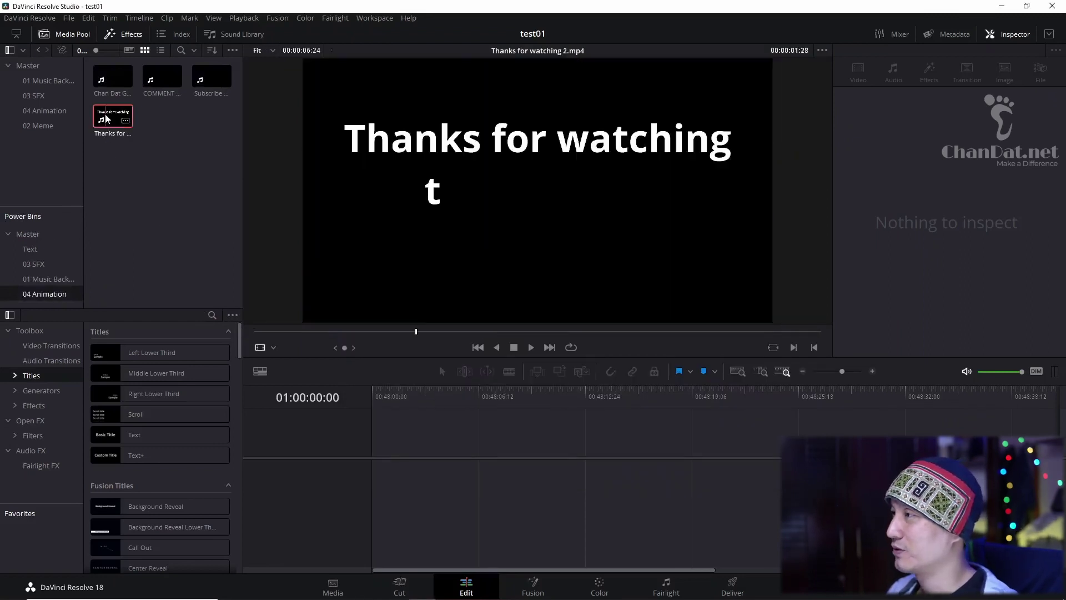
key("space")
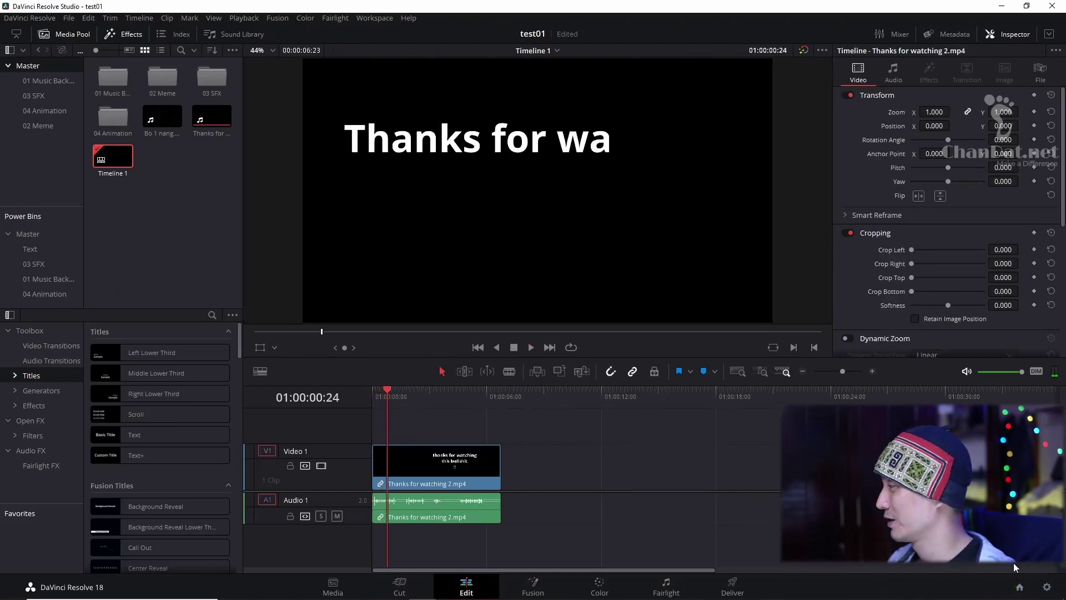
left_click(1019, 587)
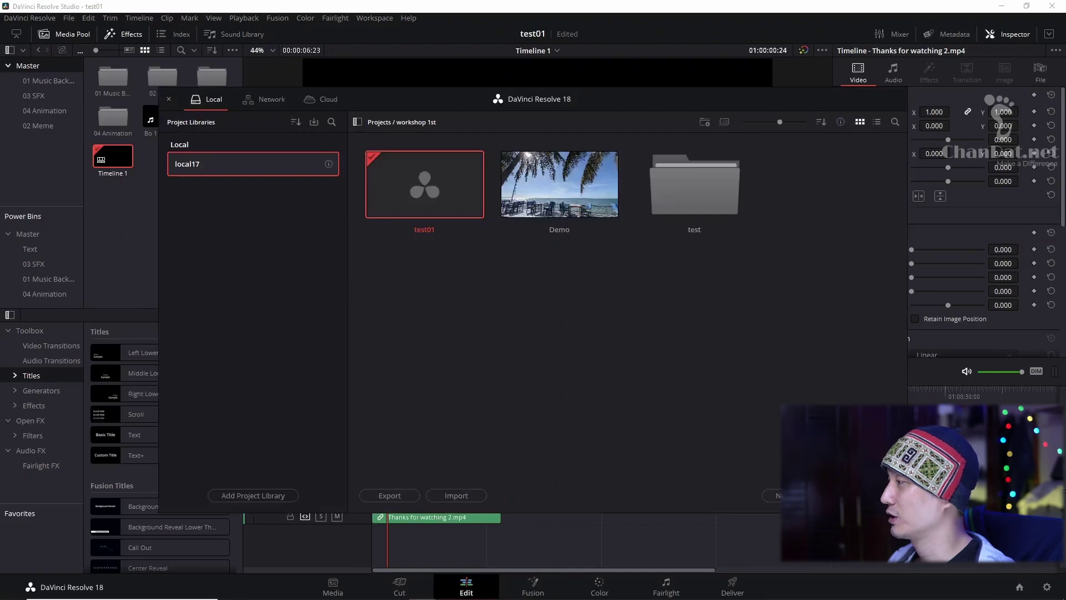
left_click(774, 496)
type("est02")
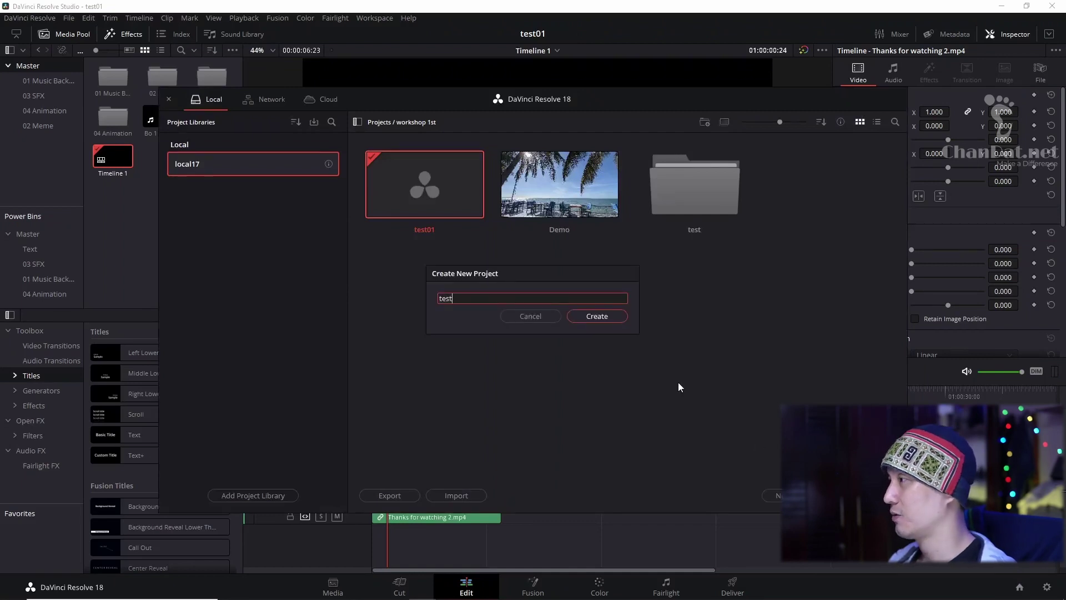
left_click(594, 316)
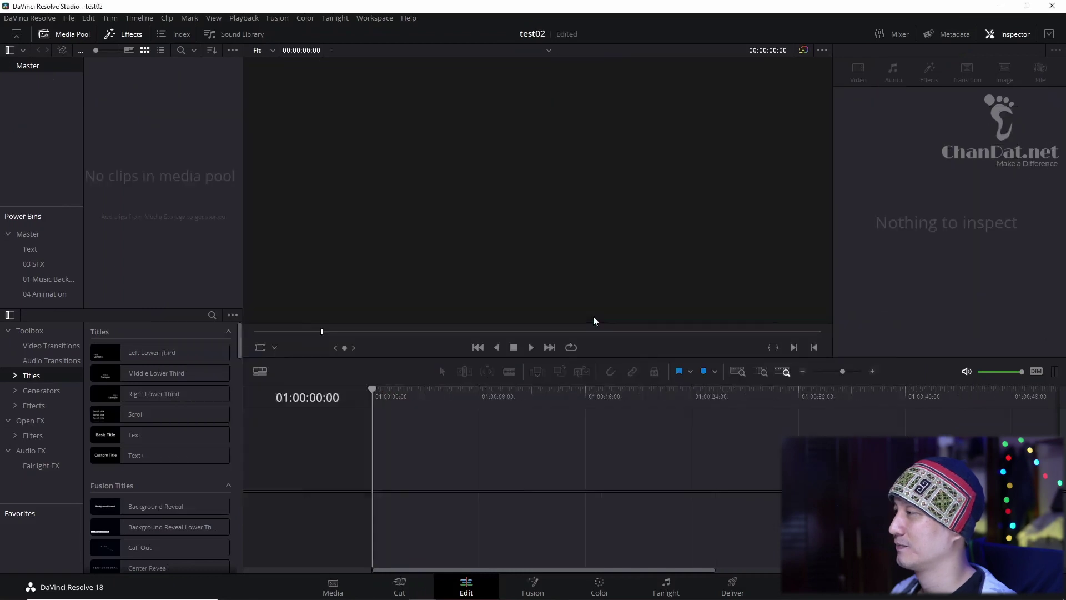
left_click(40, 92)
left_click(40, 93)
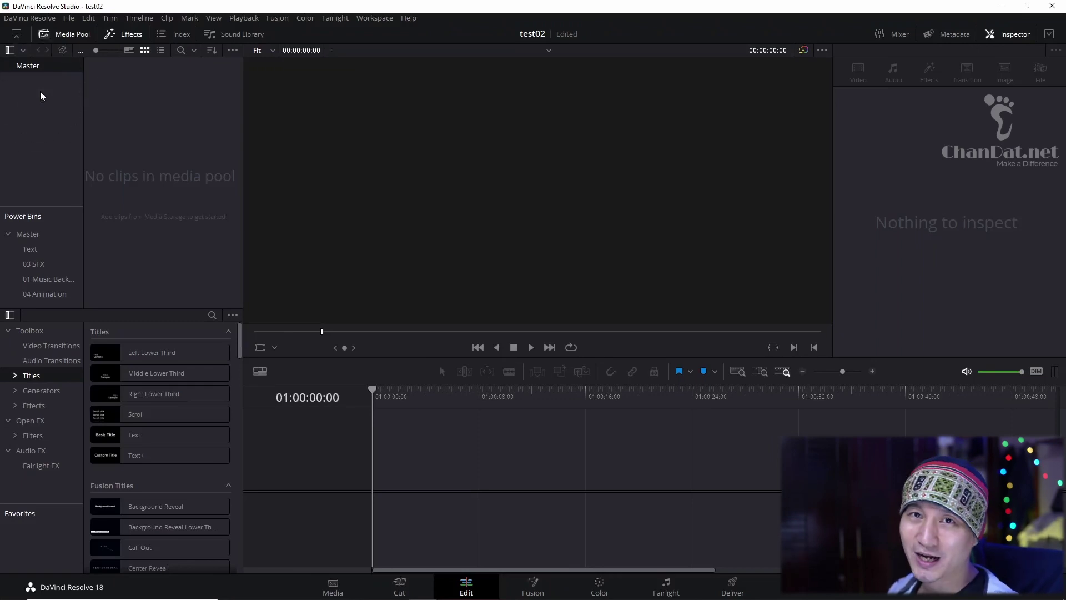
- Drag Thanks for watching 2.mp4 from the 04 Animation power bin onto a new timeline
left_click(39, 248)
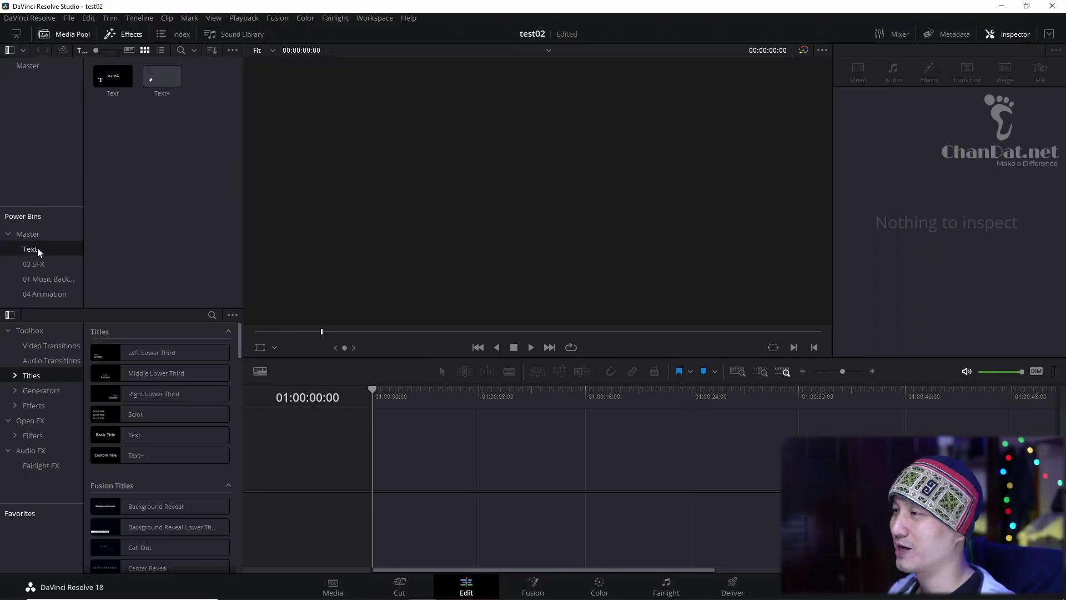
left_click(34, 263)
left_click(43, 250)
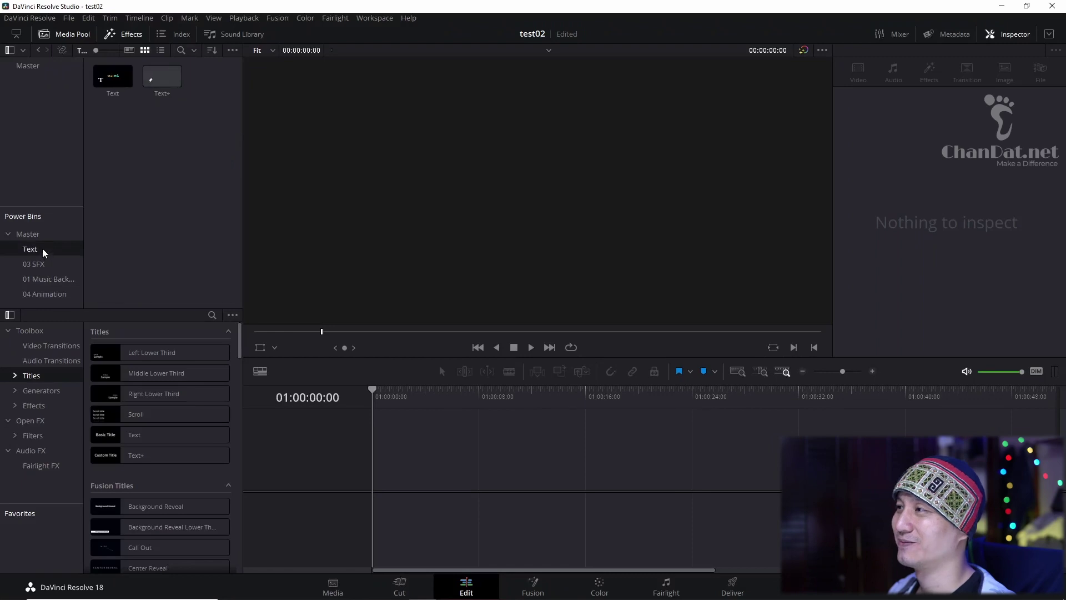
left_click(40, 280)
left_click(45, 293)
left_click(34, 264)
left_click(46, 292)
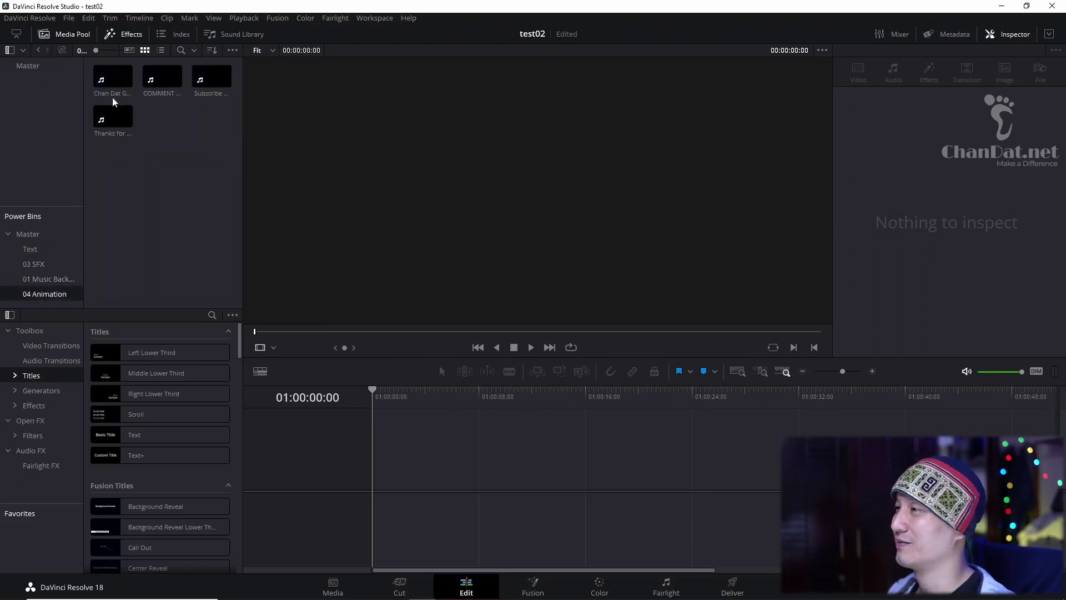
left_click(113, 121)
left_click_drag(112, 121, 432, 459)
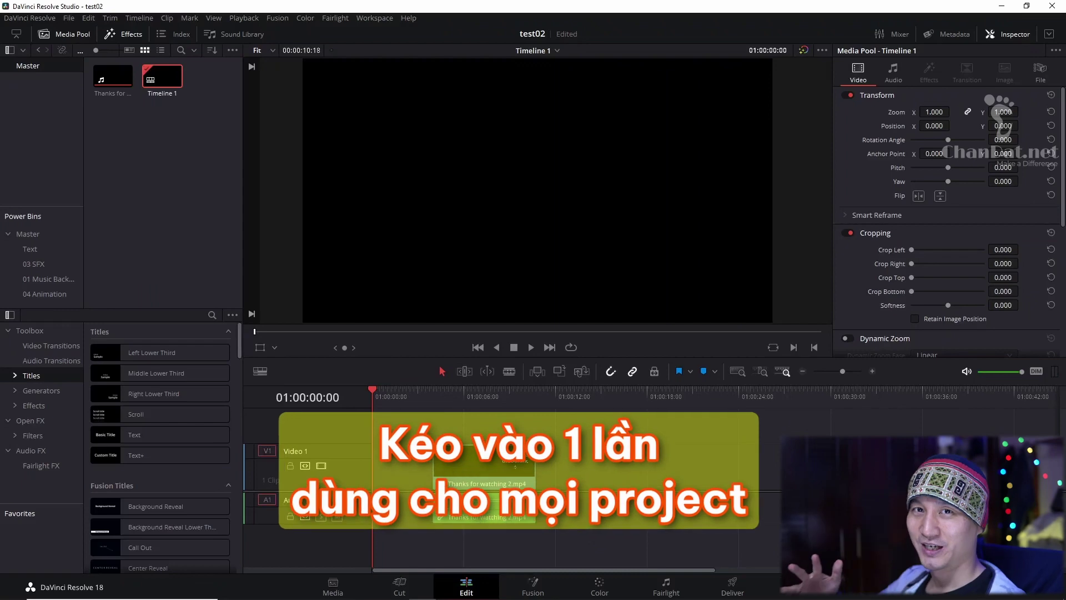
left_click(446, 453)
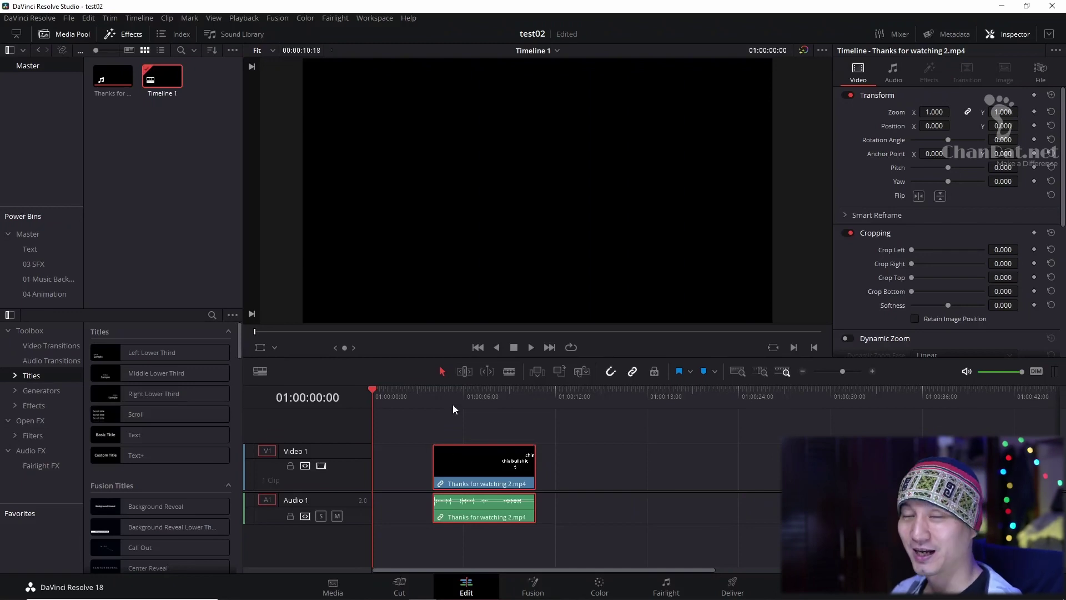
- Start renaming the 03 SFX power bin, typing abc
left_click(54, 234)
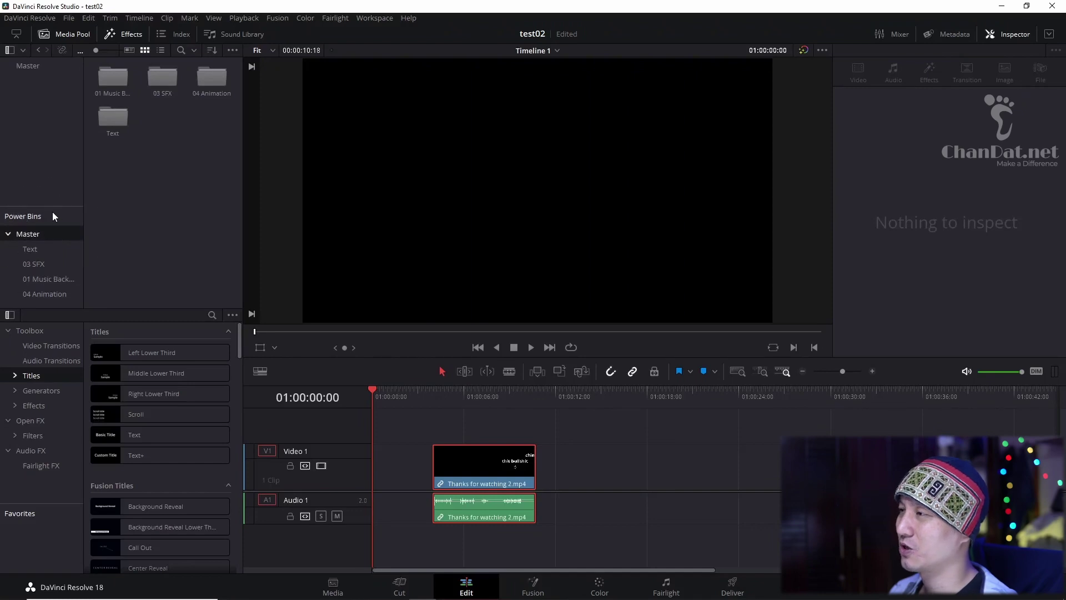
left_click(45, 248)
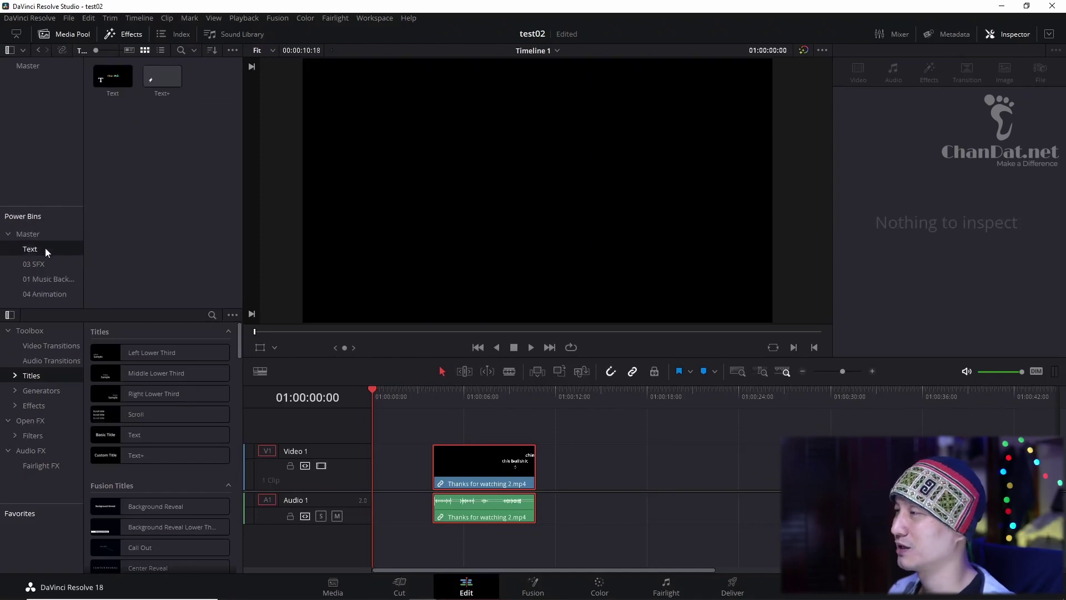
left_click(39, 268)
double_click(39, 267)
type("abc")
key("Return")
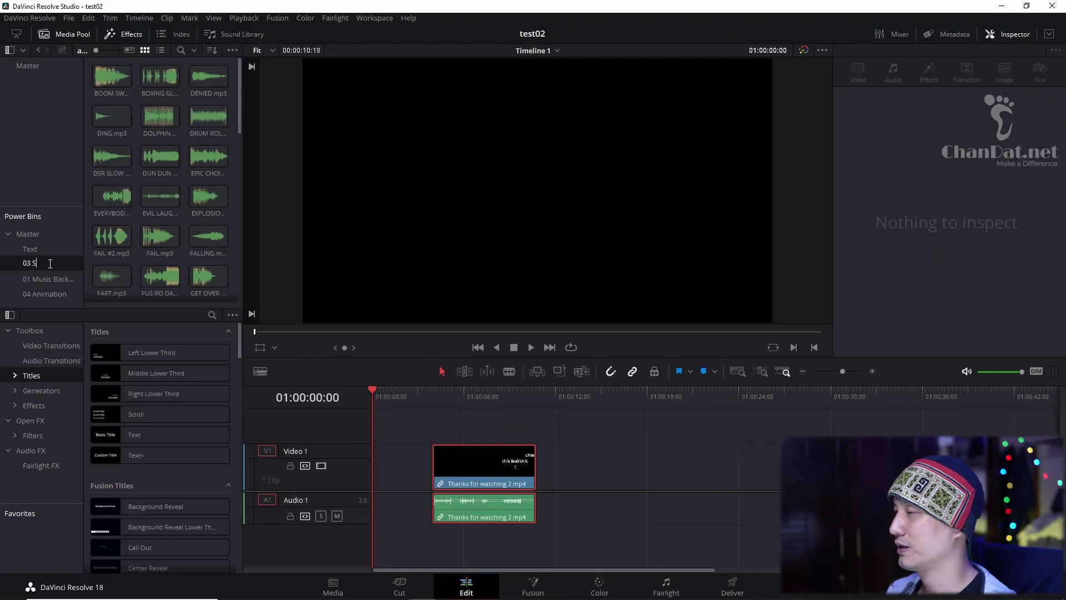
- Keep the 03 SFX name and create a new power bin named abc under Master
key("Return")
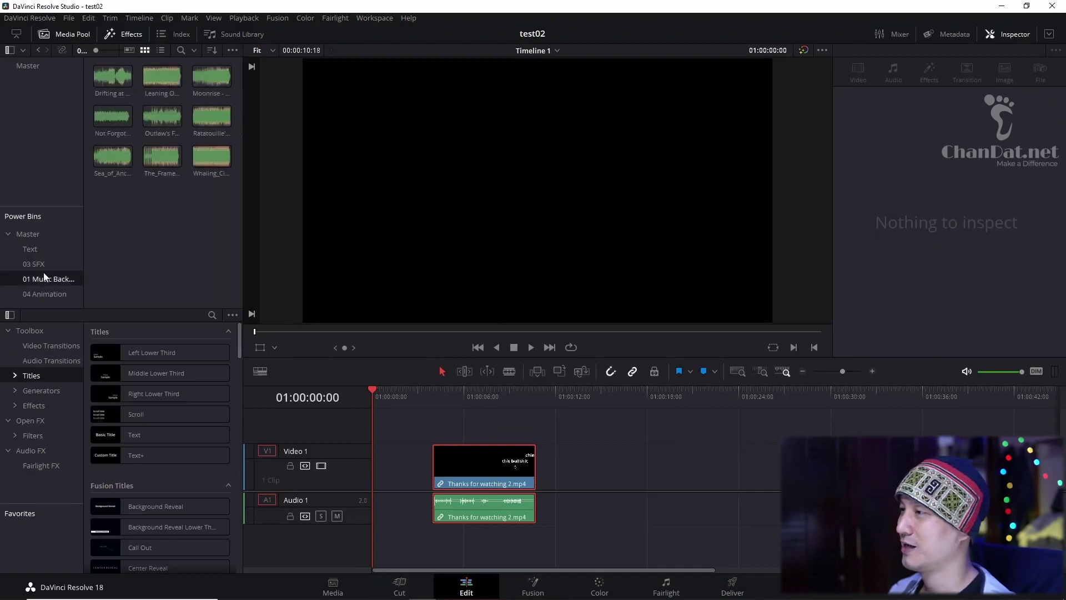
left_click(42, 236)
right_click(42, 235)
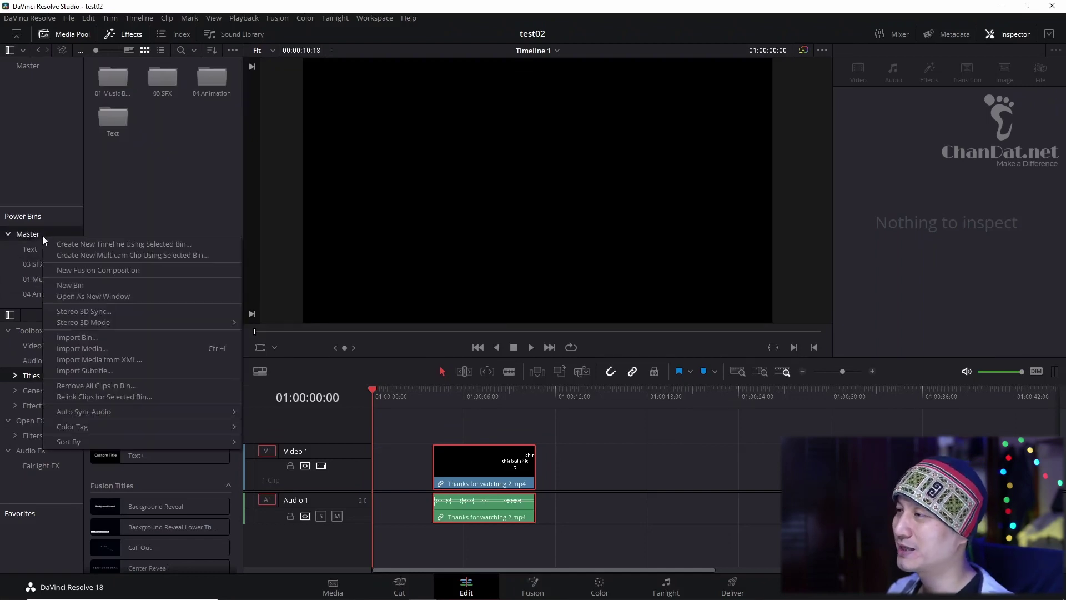
left_click(136, 283)
type("abc")
key("Return")
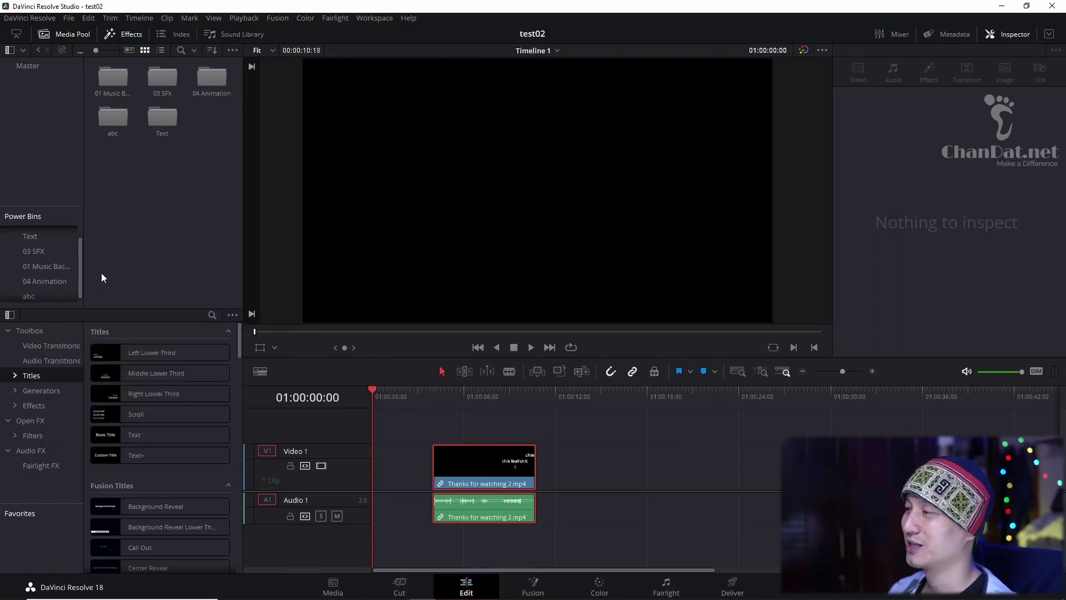
- Import Bo 1 nang.mp4 from File Explorer into the abc power bin
key("alt+Tab")
mouse_move(572, 425)
left_mouse_down()
mouse_move(511, 398)
mouse_move(45, 295)
left_mouse_up()
left_click(41, 293)
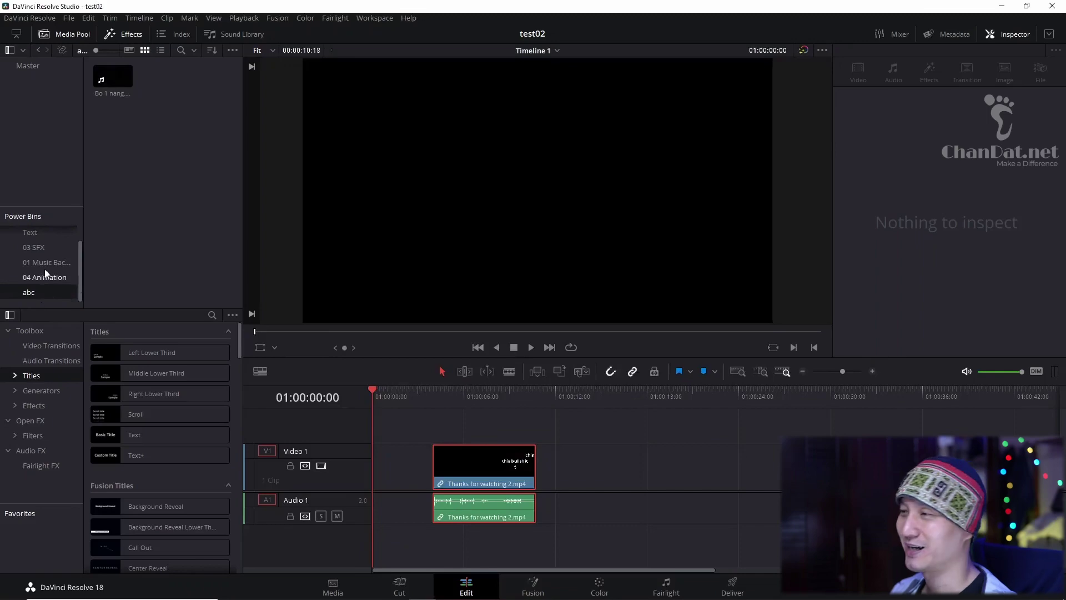
scroll(45, 268, "up", 1)
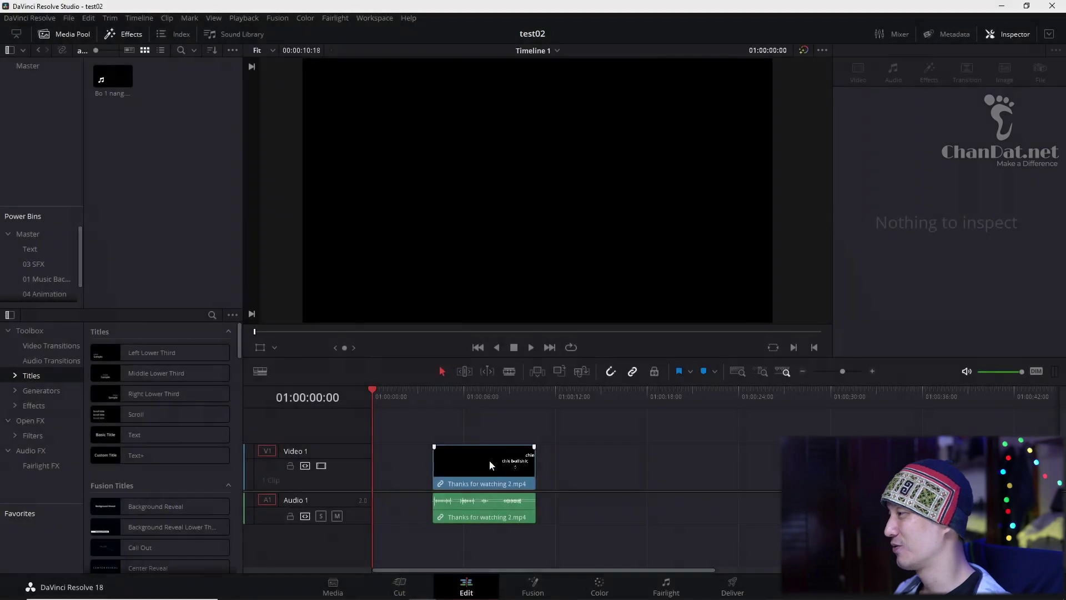
- Delete the old timeline clip and place Bo 1 nang.mp4 on the timeline instead
left_click(489, 461)
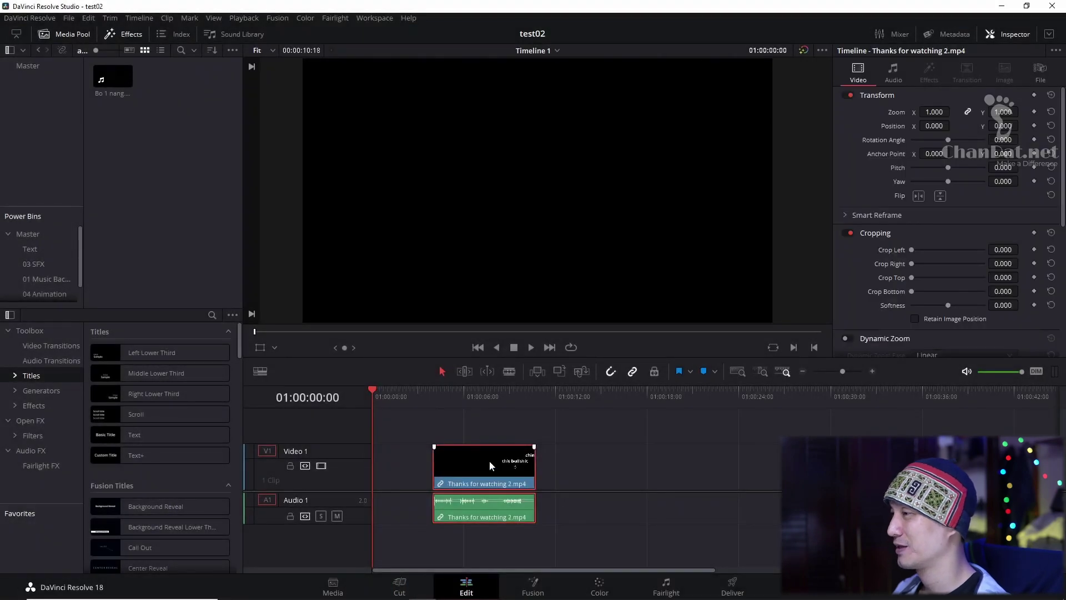
key("Delete")
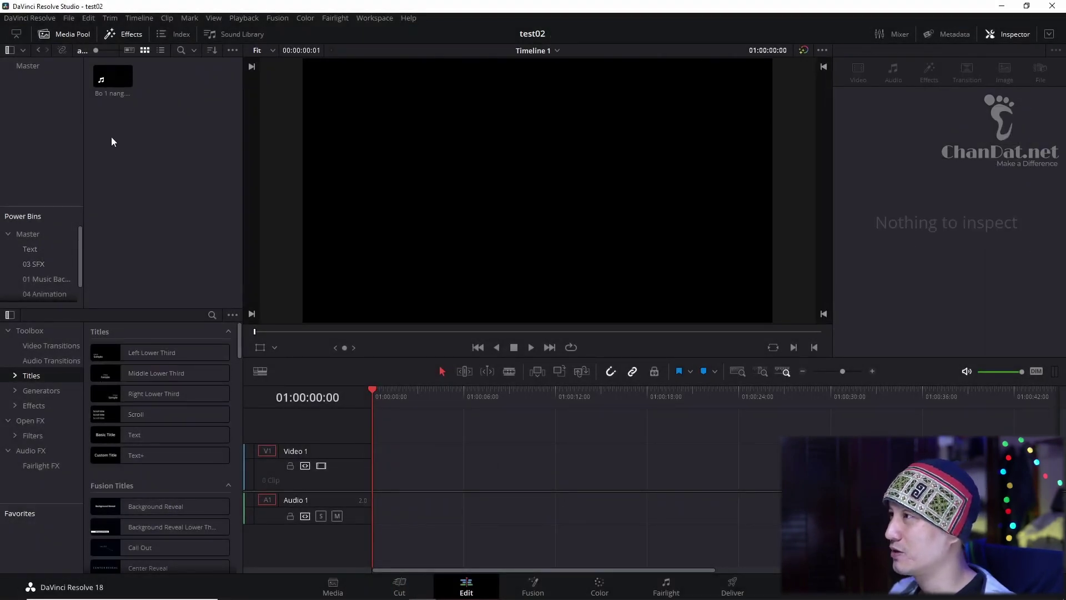
left_click_drag(112, 92, 378, 486)
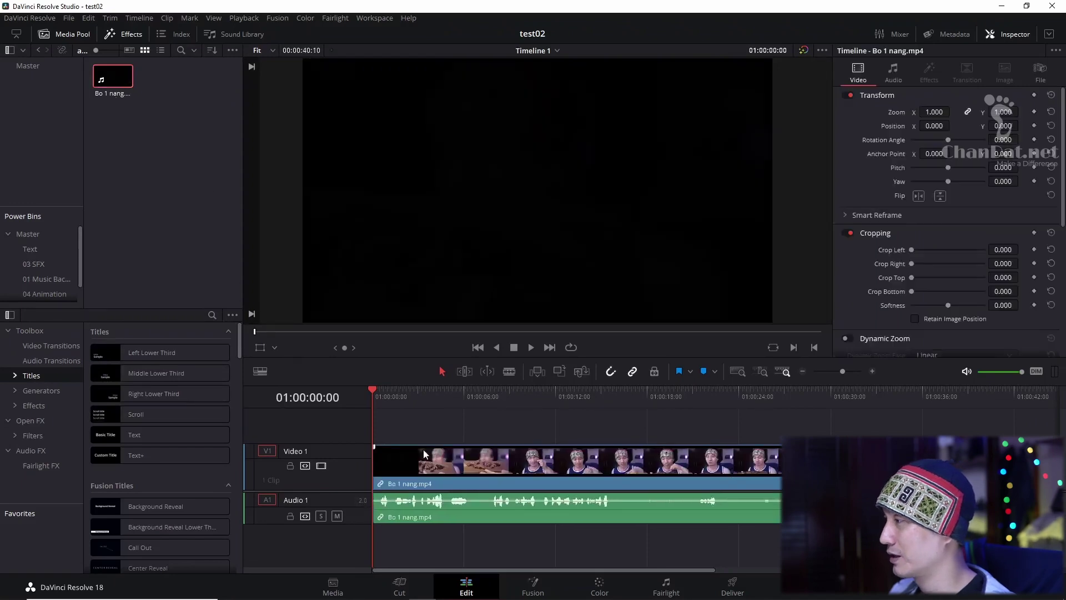
left_click(432, 393)
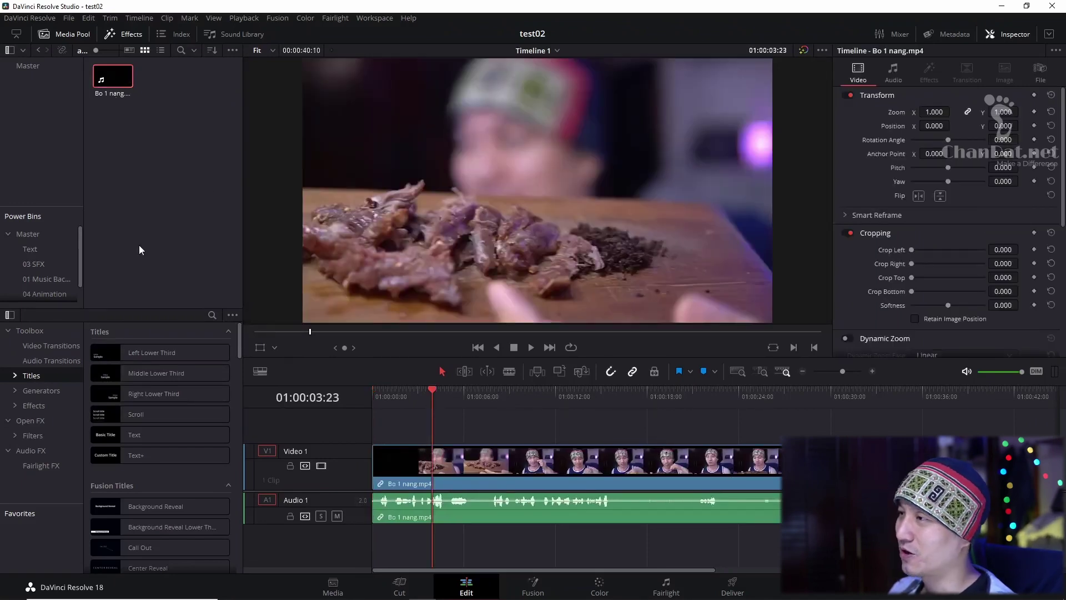
- Add a Text+ title on the track above the food footage and select it
left_click(40, 251)
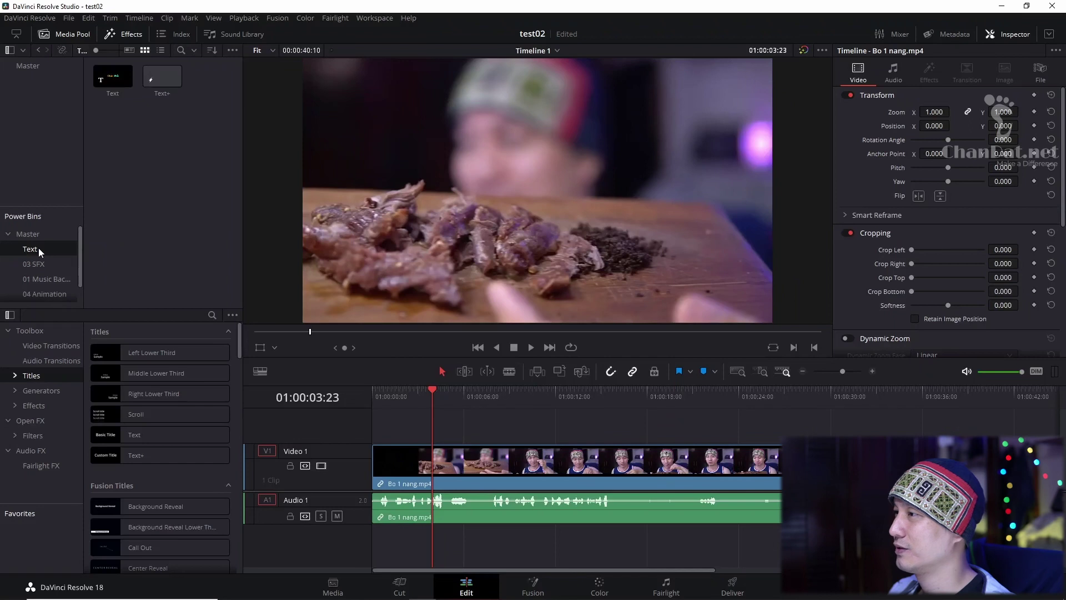
left_click(39, 238)
left_click(38, 248)
left_click(40, 238)
left_click(47, 127)
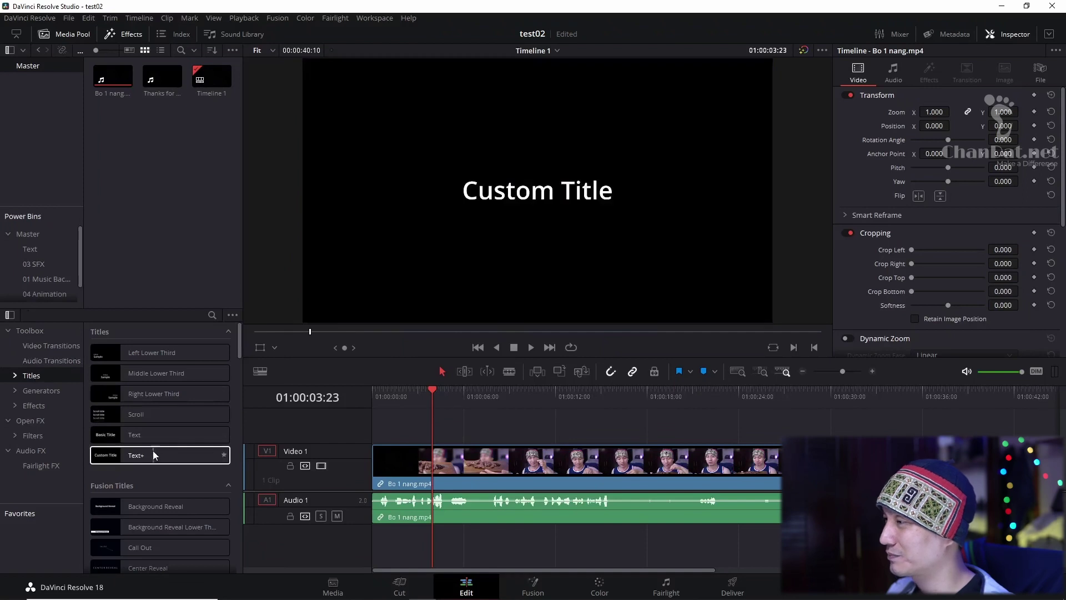
mouse_move(152, 451)
left_mouse_down()
mouse_move(446, 422)
mouse_move(458, 407)
left_mouse_up()
left_click(451, 406)
- Replace the Custom Title text with "Bò Một Nắng"
left_click(956, 198)
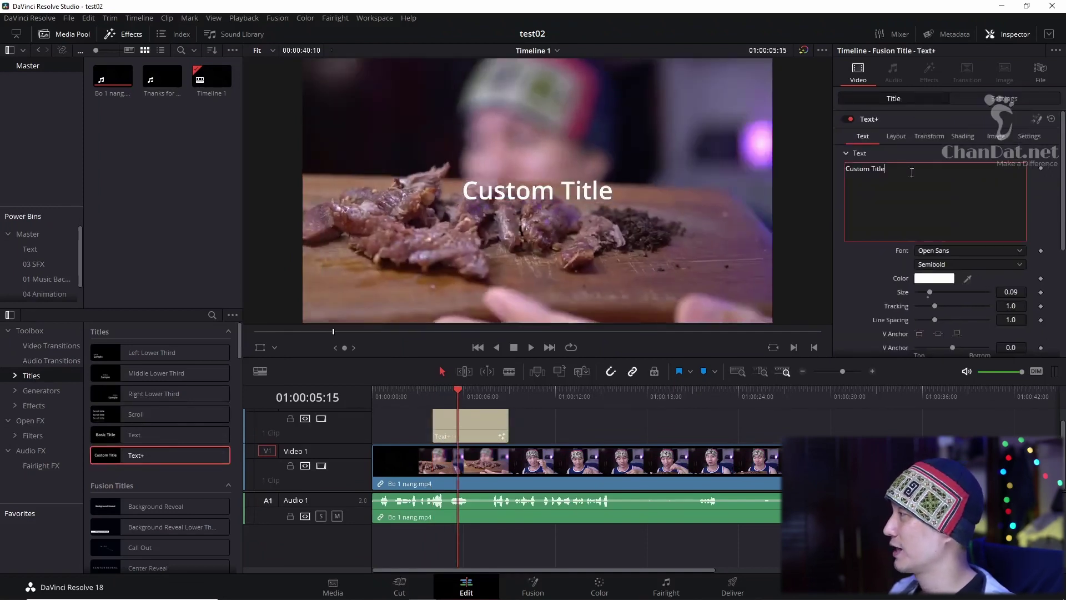
key("ctrl+a")
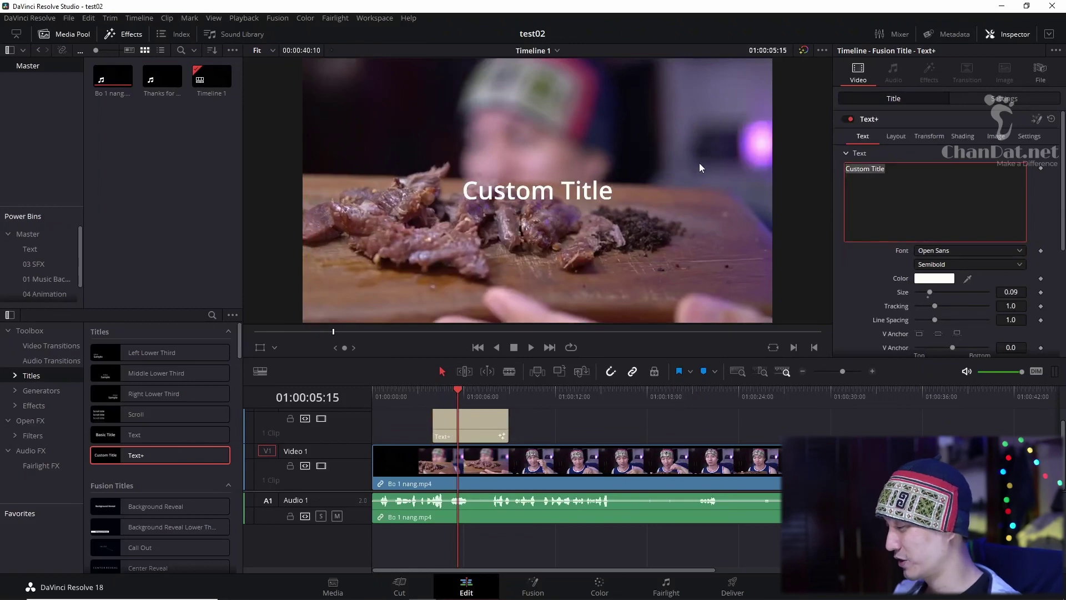
type("B")
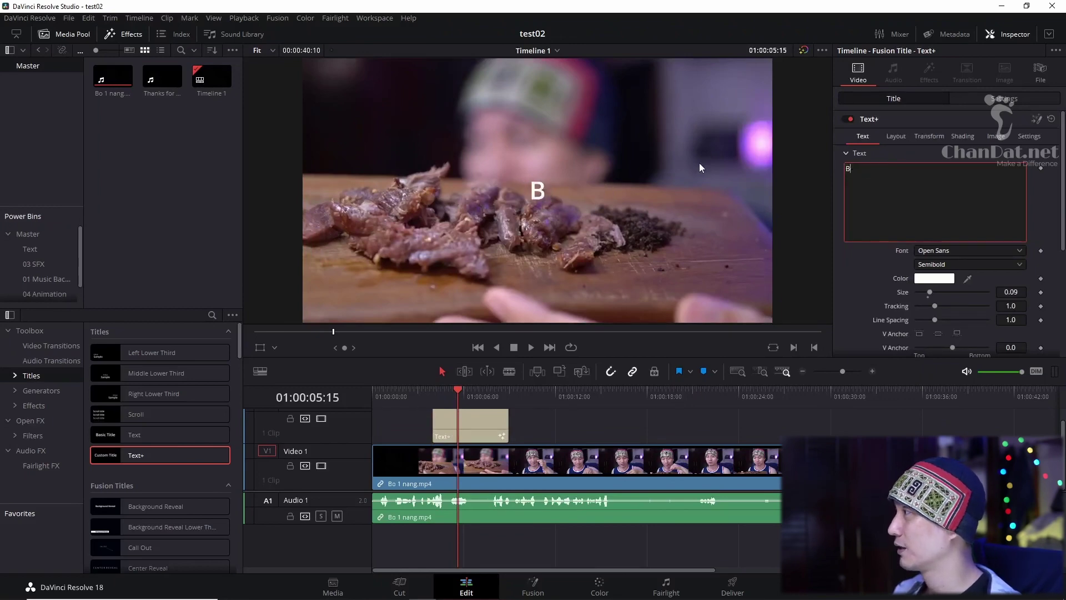
type("ò Một Nắng")
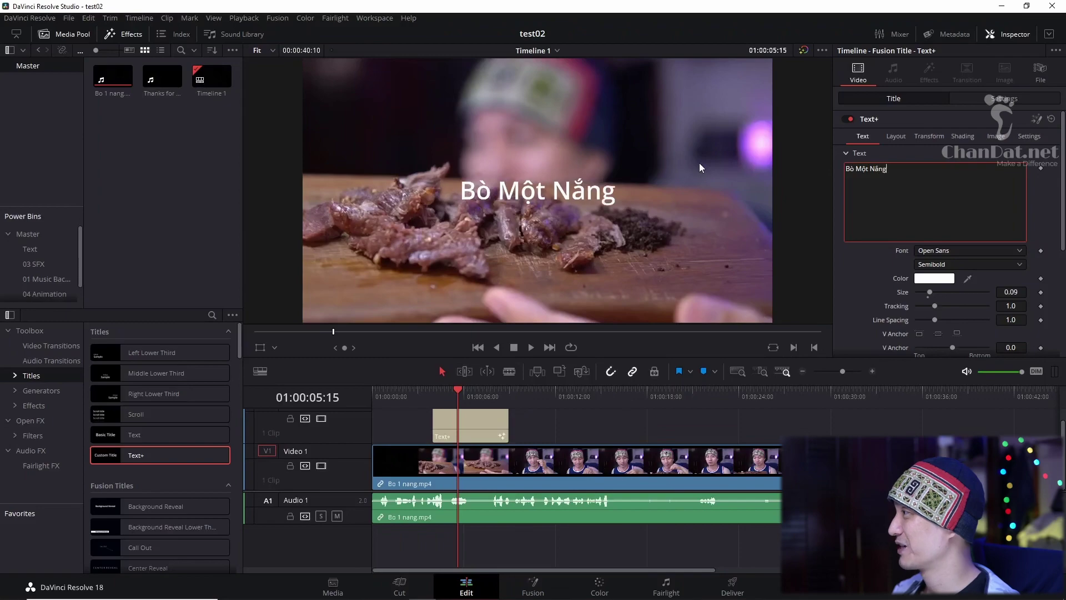
- Set the title font to Be Vietnam Pro with Bold weight
left_click(965, 250)
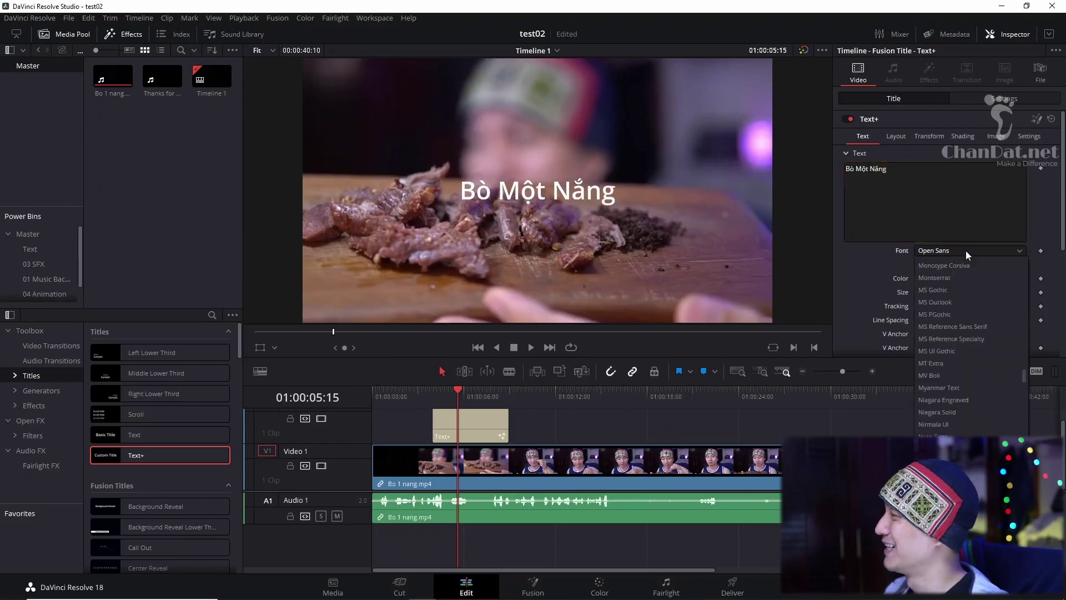
scroll(977, 379, "up", 5)
scroll(977, 378, "up", 5)
scroll(977, 378, "up", 5)
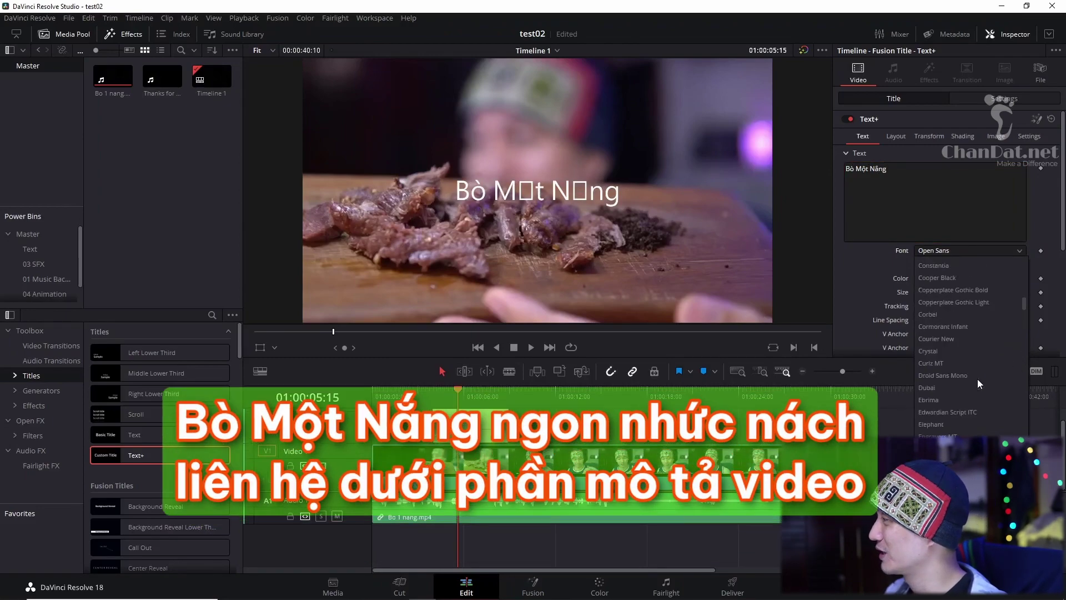
scroll(977, 379, "up", 5)
scroll(977, 379, "up", 5)
scroll(977, 379, "up", 5)
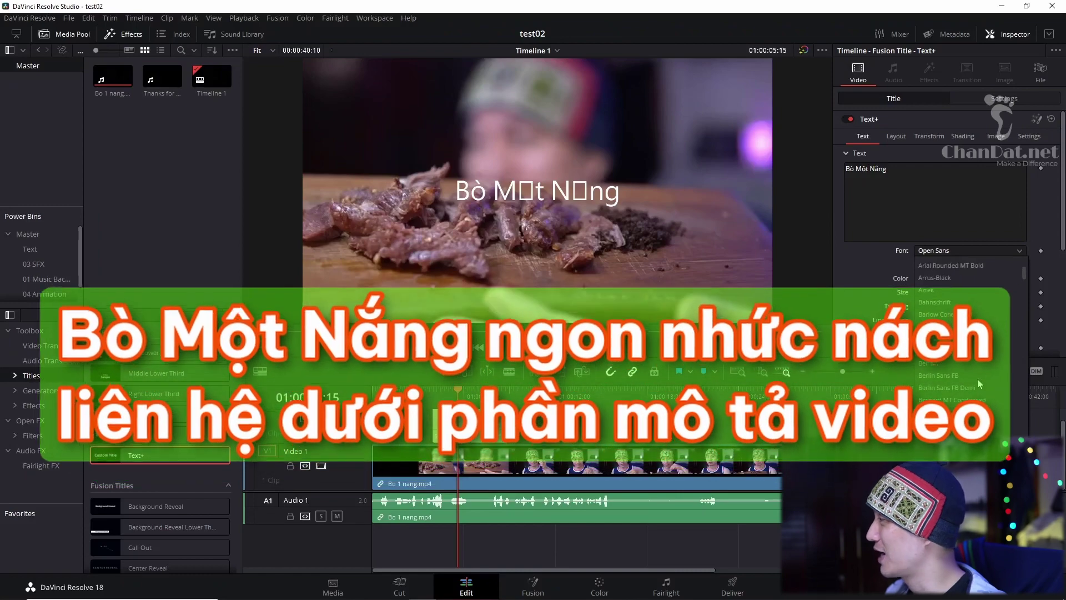
scroll(978, 373, "down", 1)
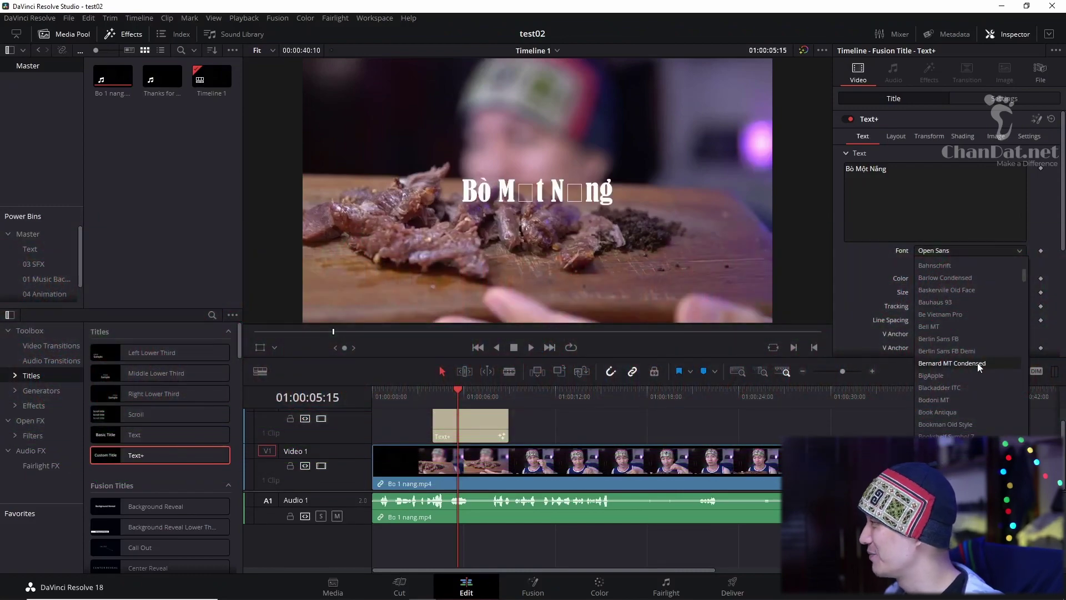
left_click(967, 315)
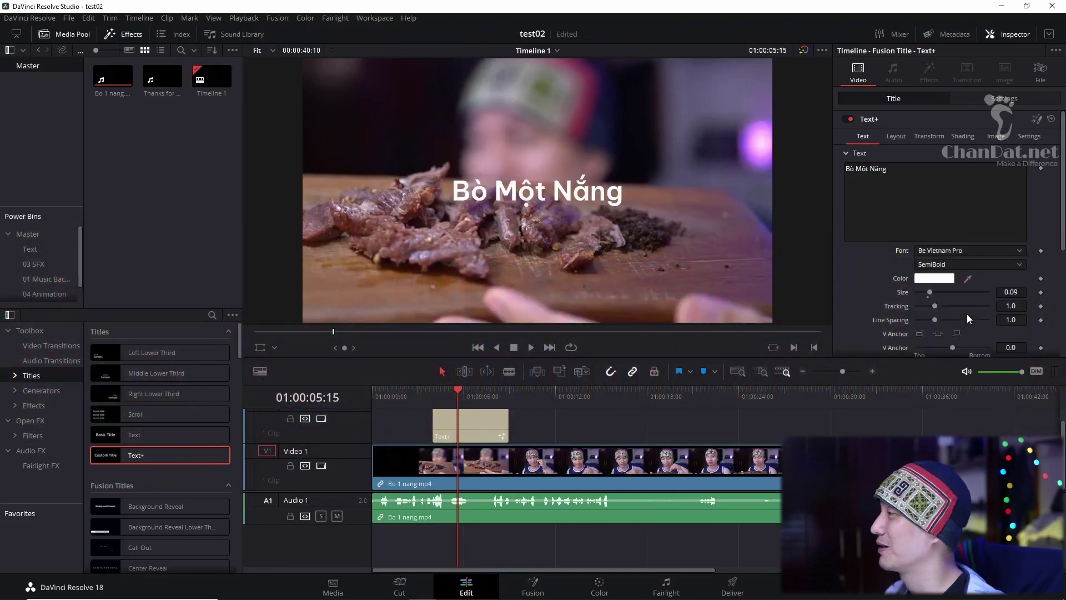
left_click(946, 265)
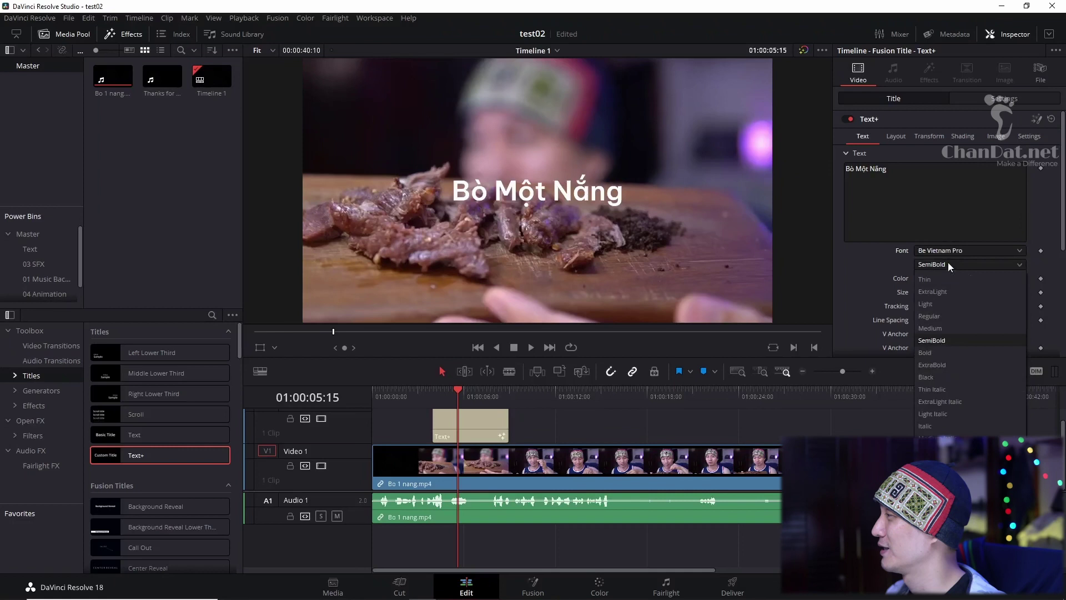
left_click(948, 353)
scroll(947, 311, "down", 5)
scroll(947, 311, "down", 2)
scroll(947, 310, "up", 7)
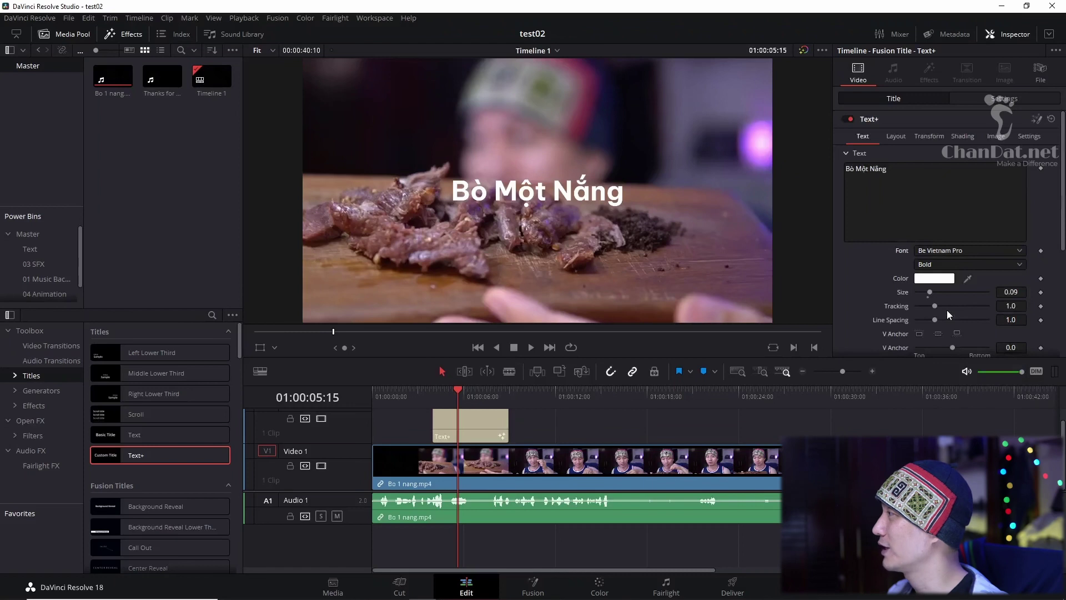
- Turn on the Red Outline, Black Shadow and Blue Border shading elements for the title
left_click(965, 137)
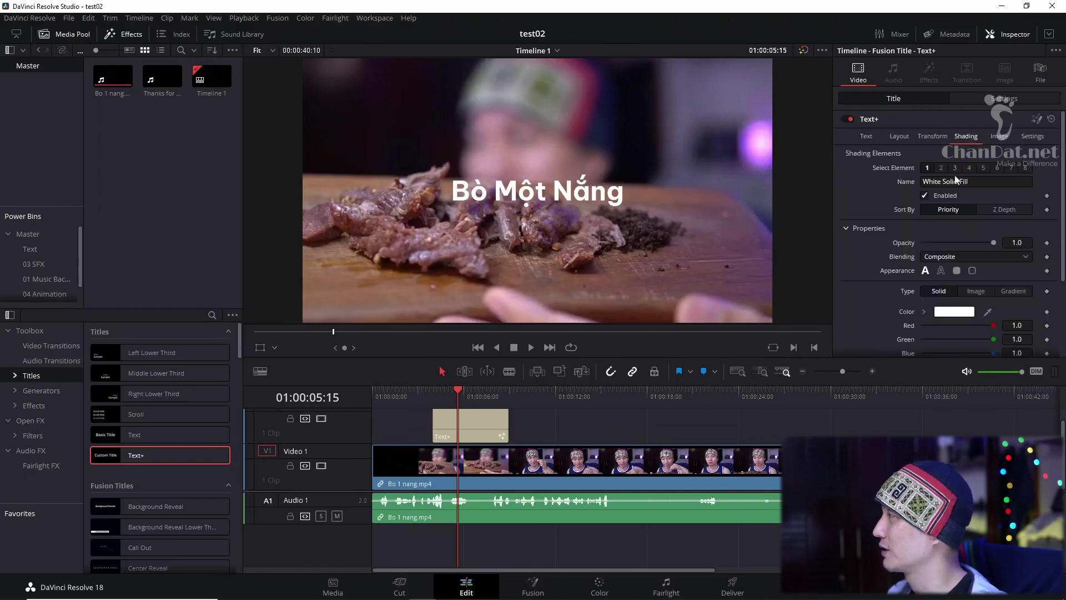
left_click(942, 168)
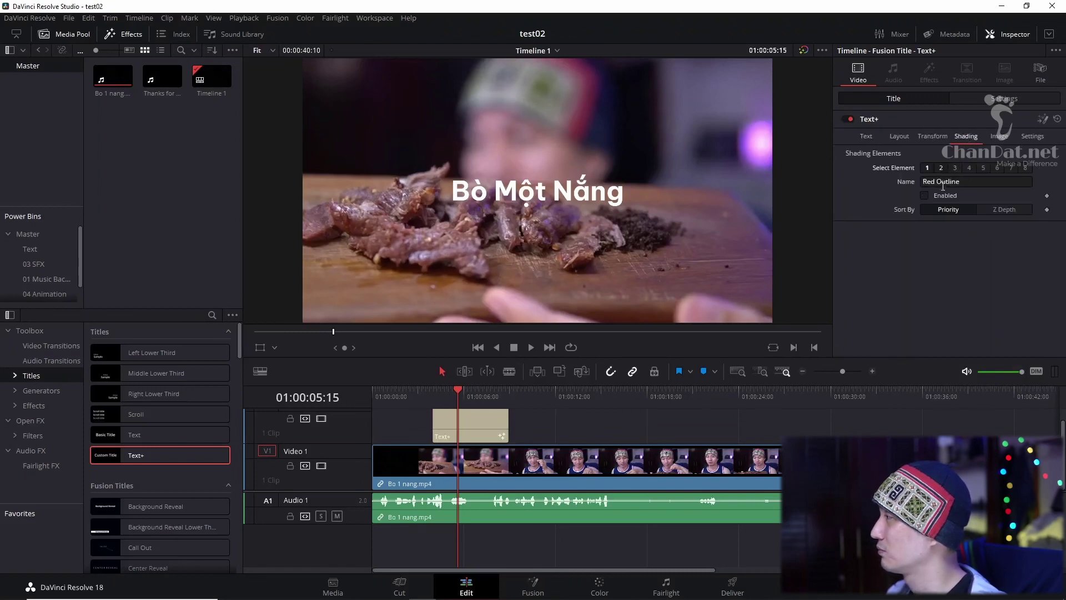
left_click(925, 195)
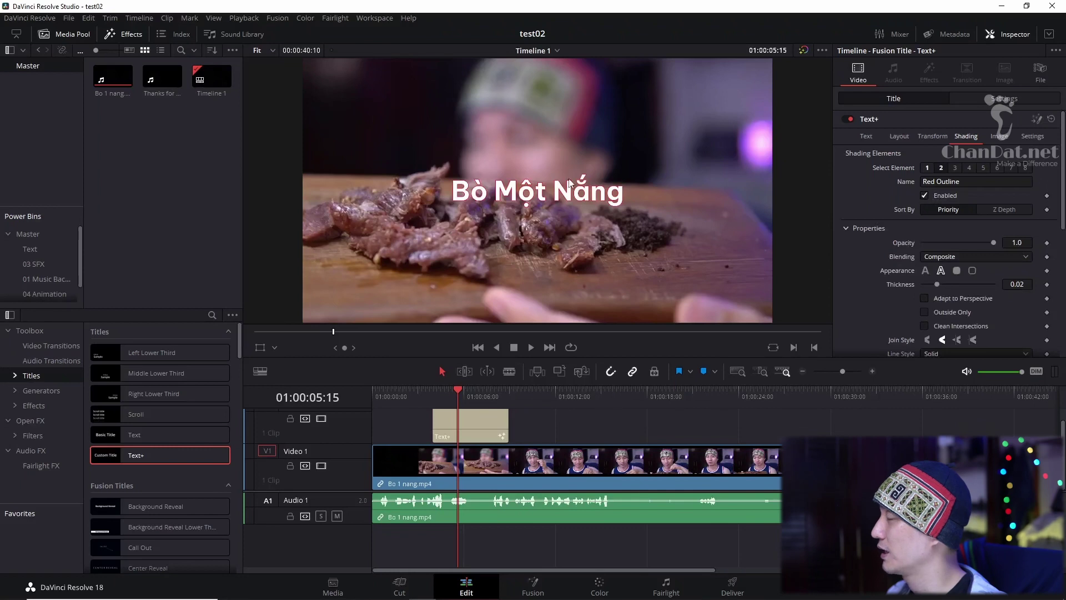
left_click(955, 168)
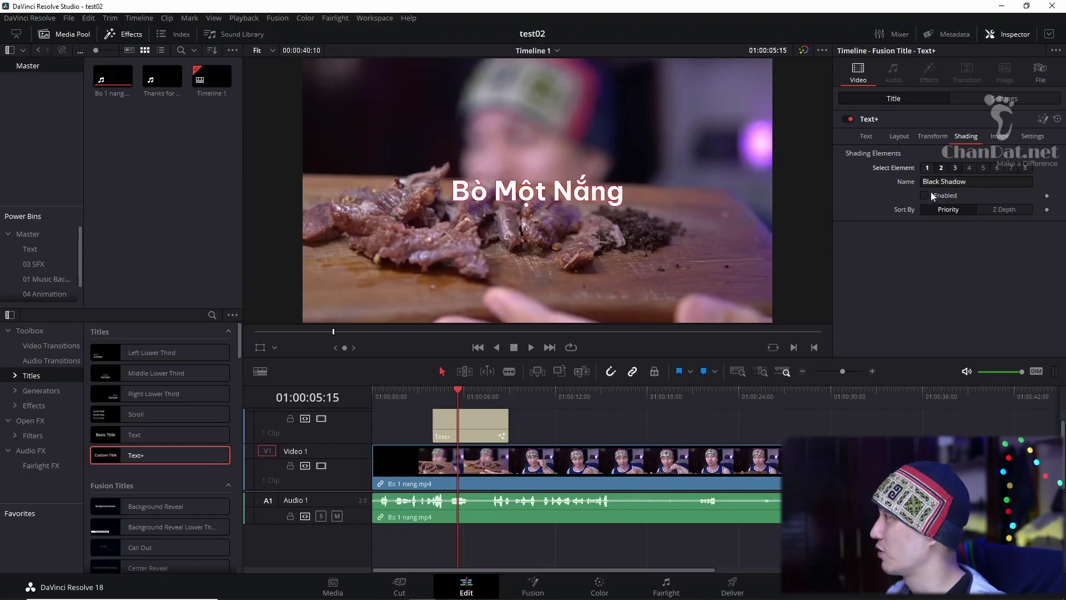
left_click(925, 195)
left_click(971, 168)
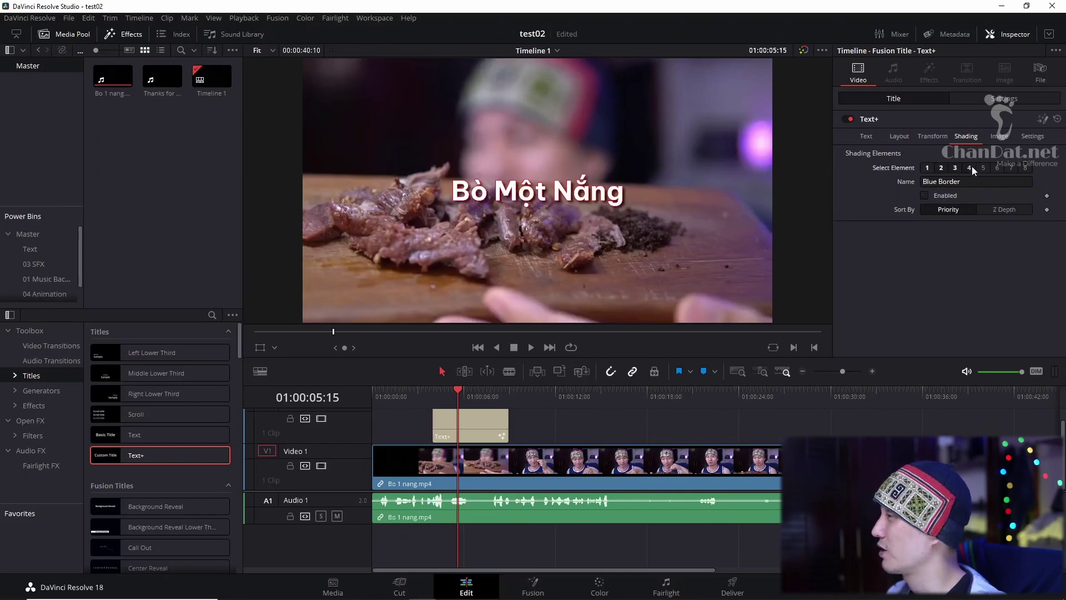
left_click(926, 195)
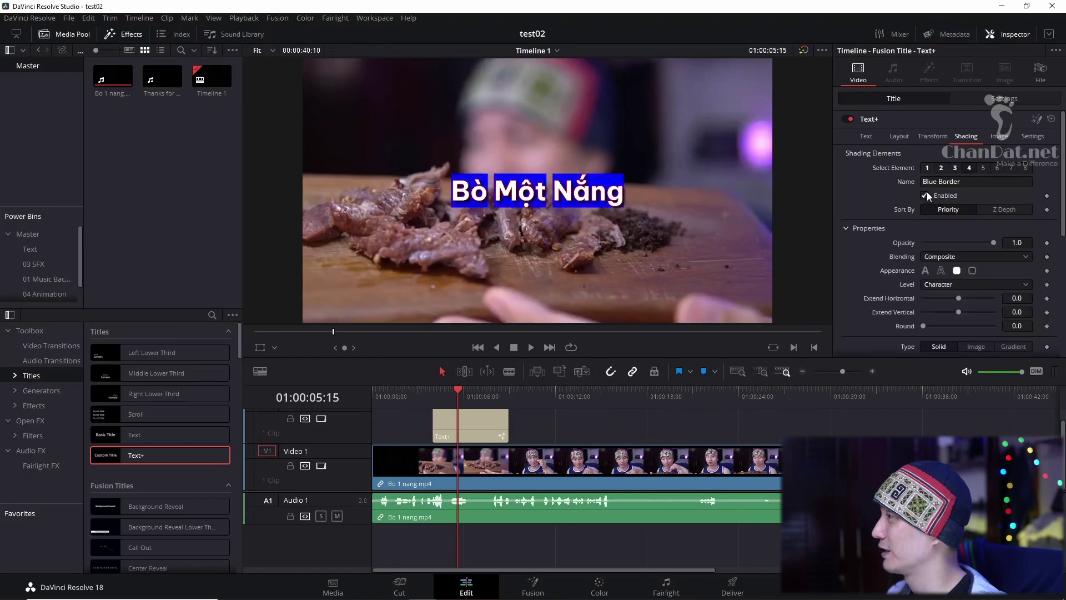
- Make the border one rounded, half-transparent yellow box wrapping the whole title text
left_click(942, 285)
left_click(934, 302)
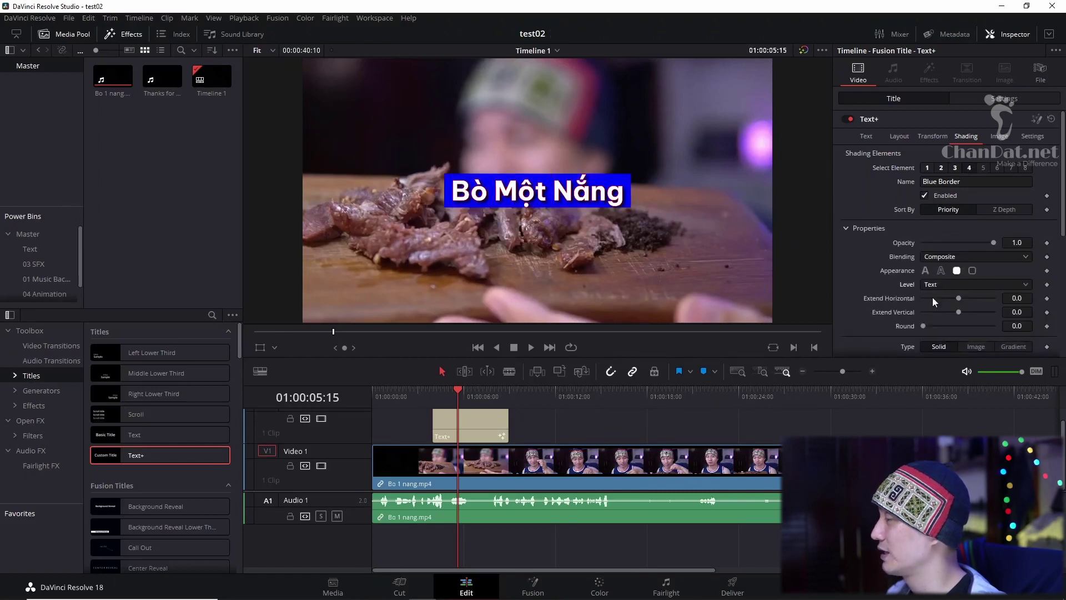
left_click_drag(924, 326, 932, 326)
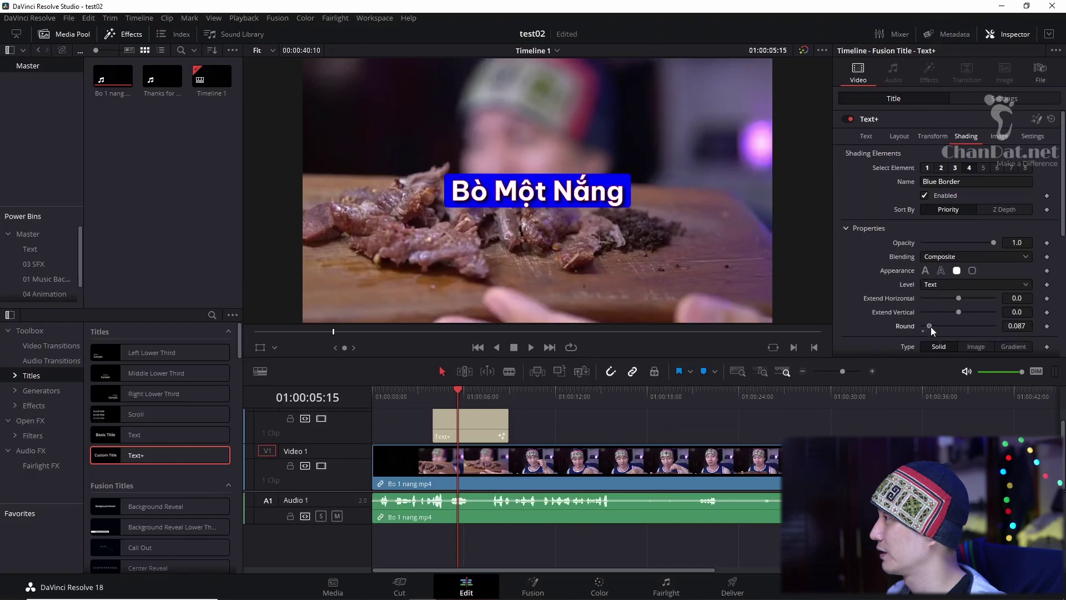
left_click_drag(993, 242, 955, 243)
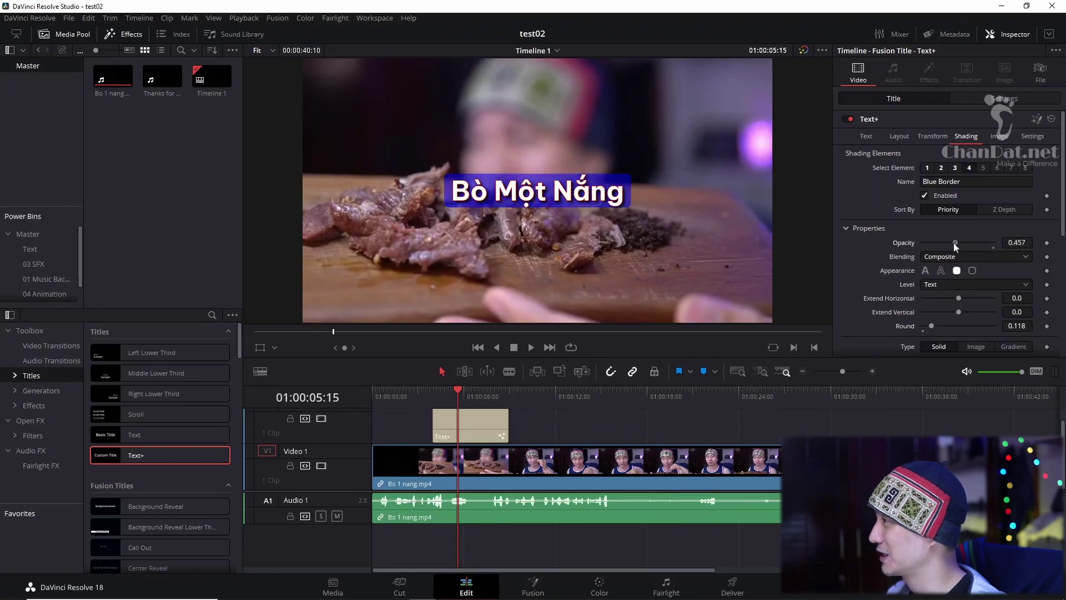
scroll(955, 250, "down", 2)
scroll(956, 255, "down", 3)
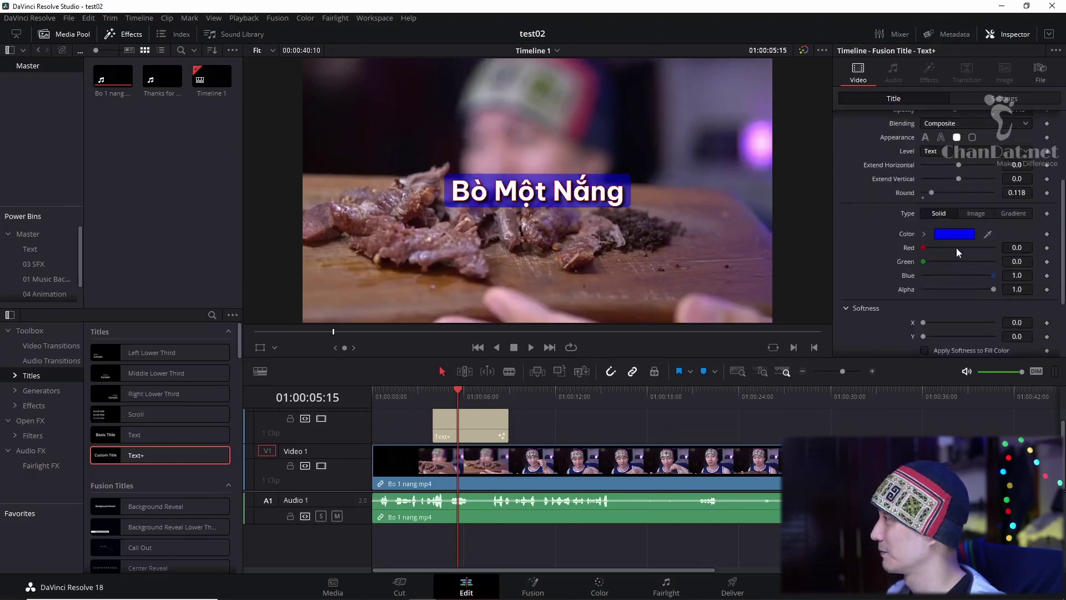
left_click(956, 237)
left_click(496, 262)
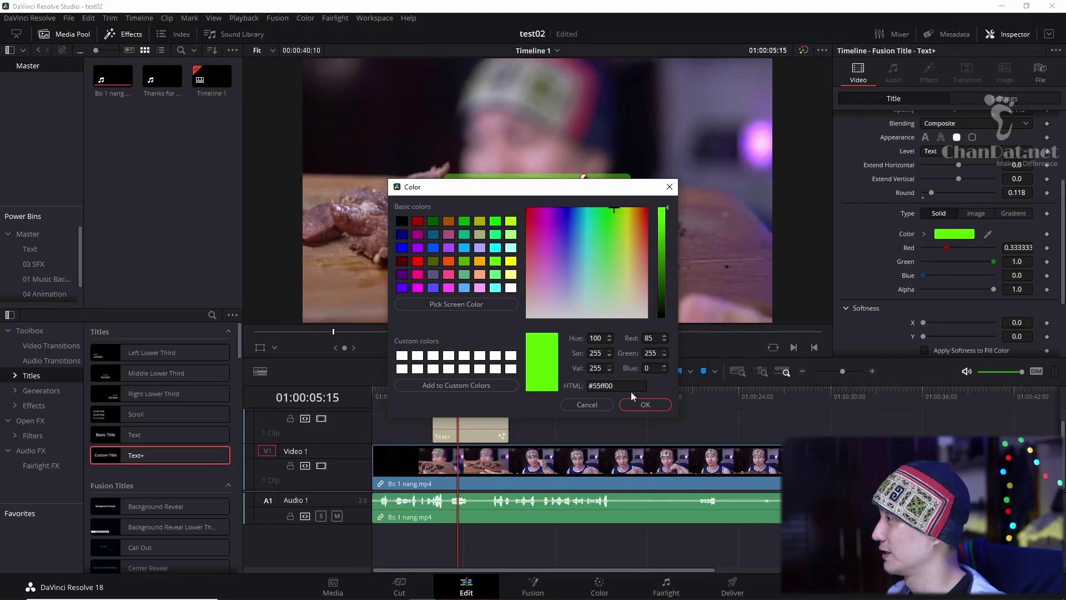
left_click(511, 261)
left_click(645, 404)
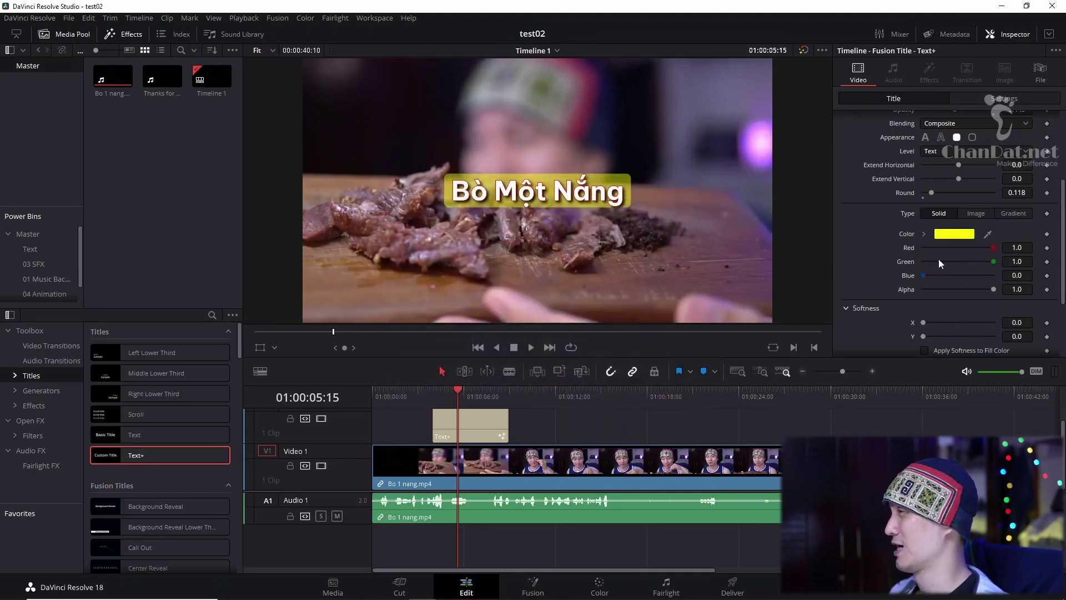
- Drag the title lower in the frame using the on-screen transform handles
scroll(938, 259, "down", 3)
scroll(938, 258, "up", 3)
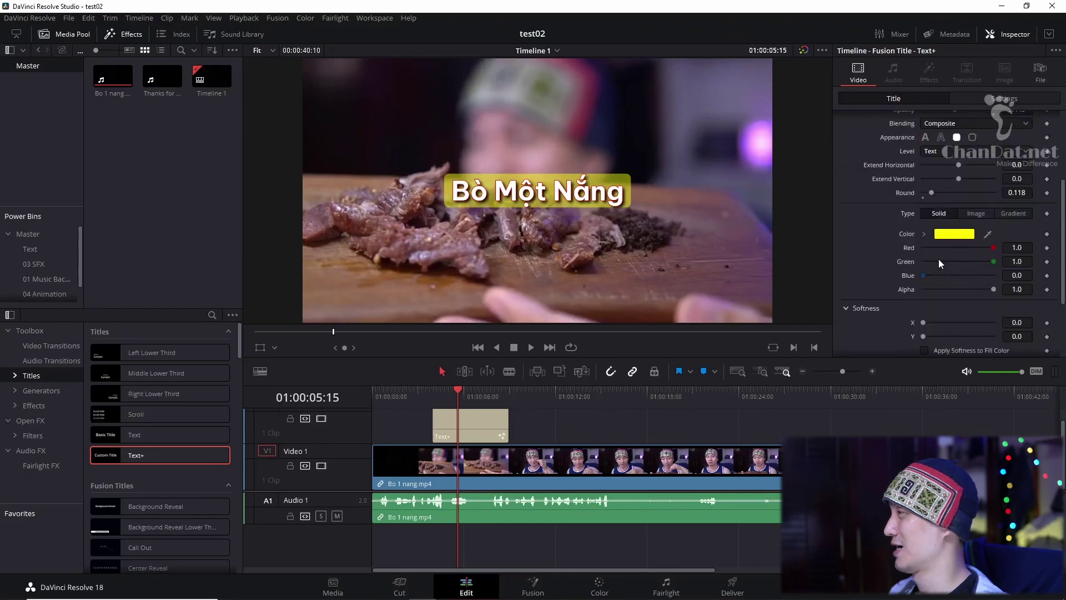
scroll(934, 270, "up", 3)
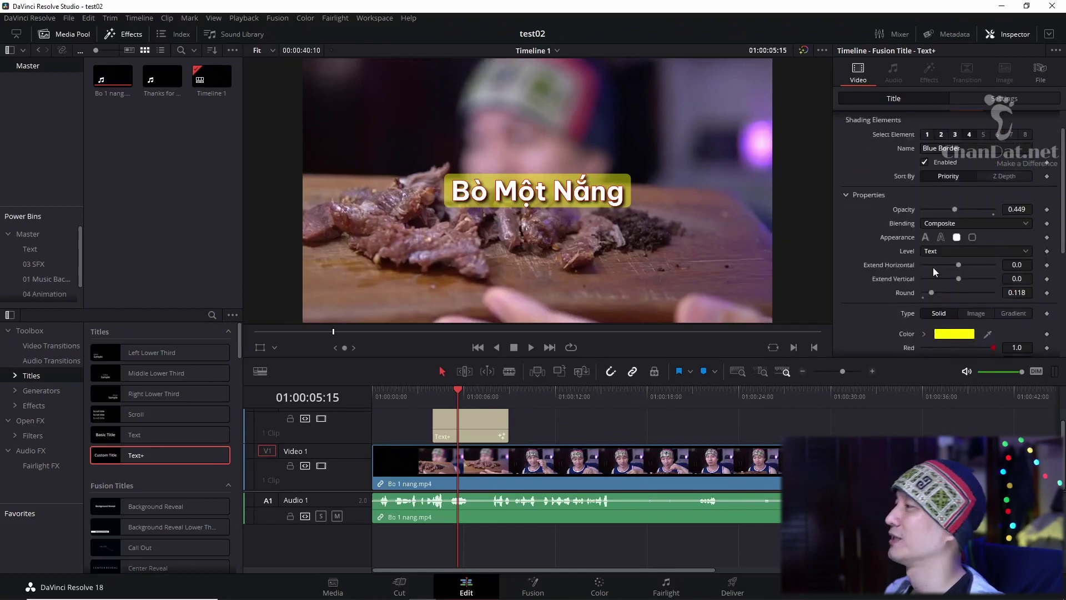
left_click(259, 350)
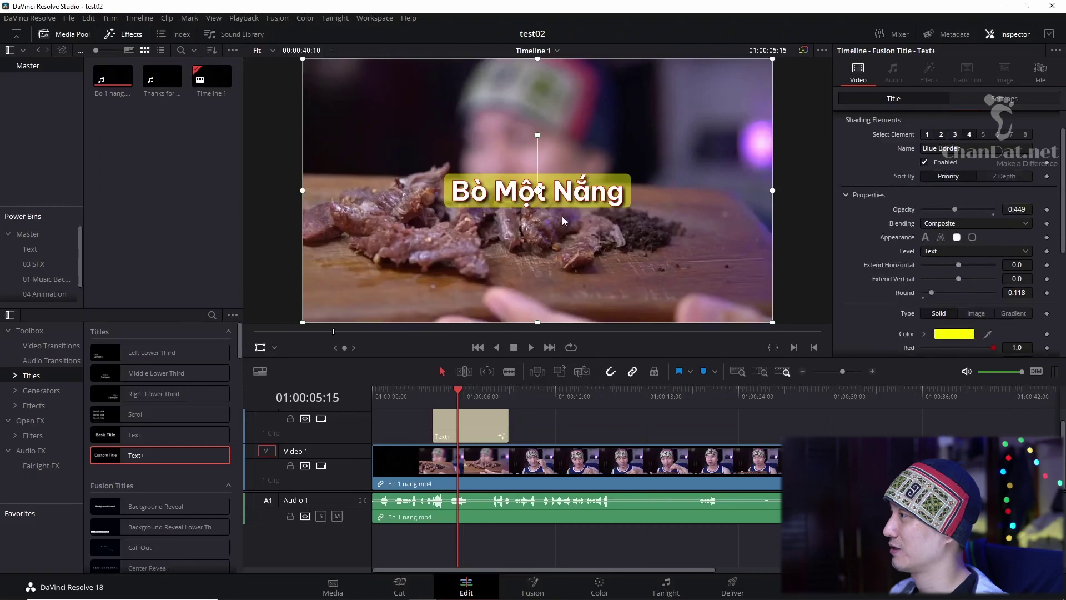
left_click_drag(562, 217, 568, 279)
scroll(864, 221, "up", 2)
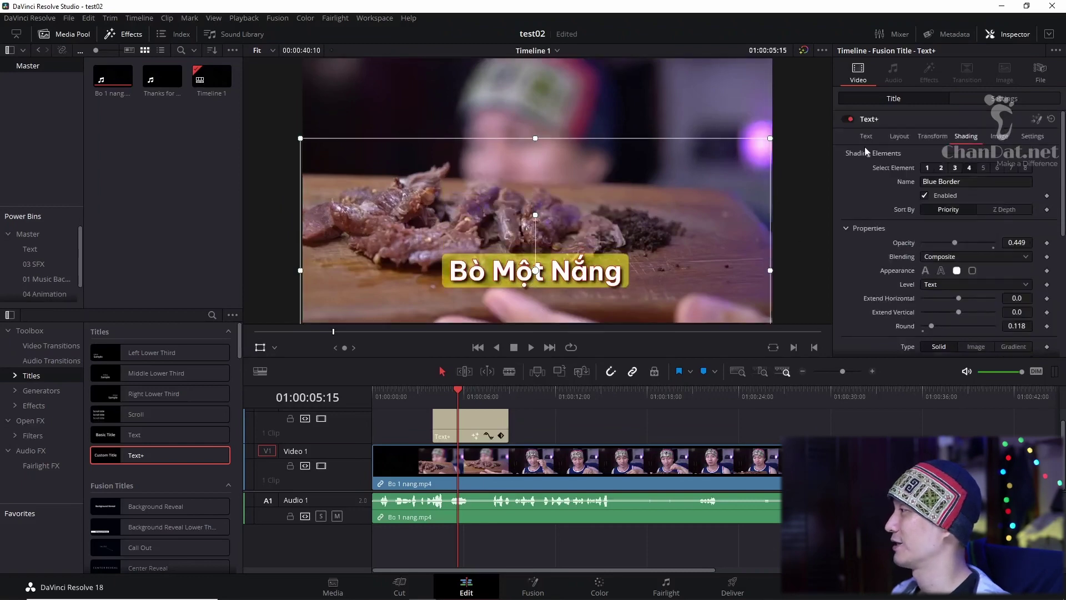
left_click(868, 137)
left_click(487, 412)
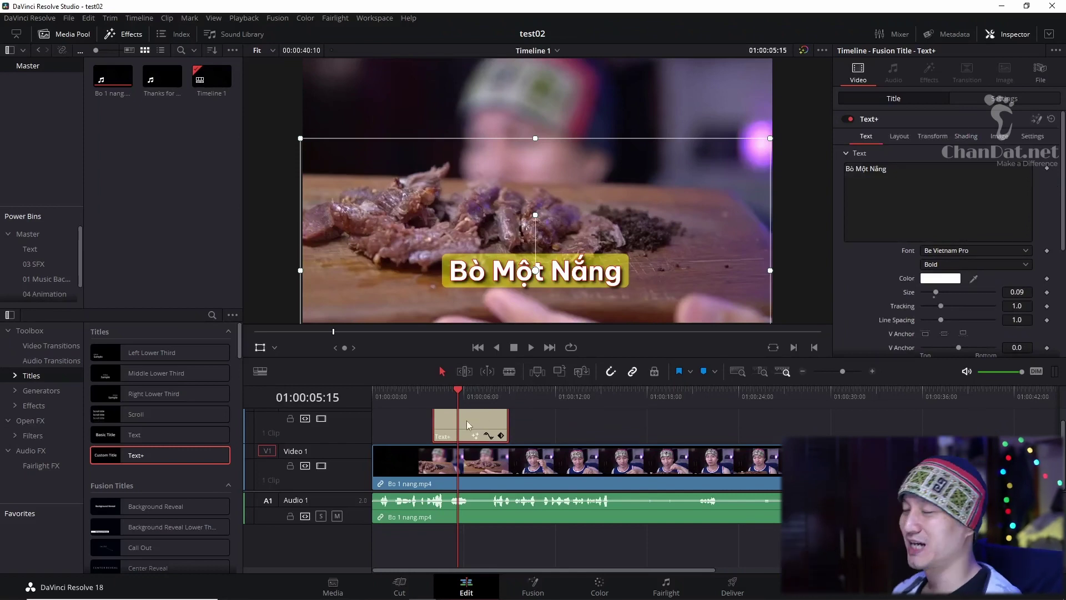
left_click_drag(157, 457, 626, 428)
left_click(591, 391)
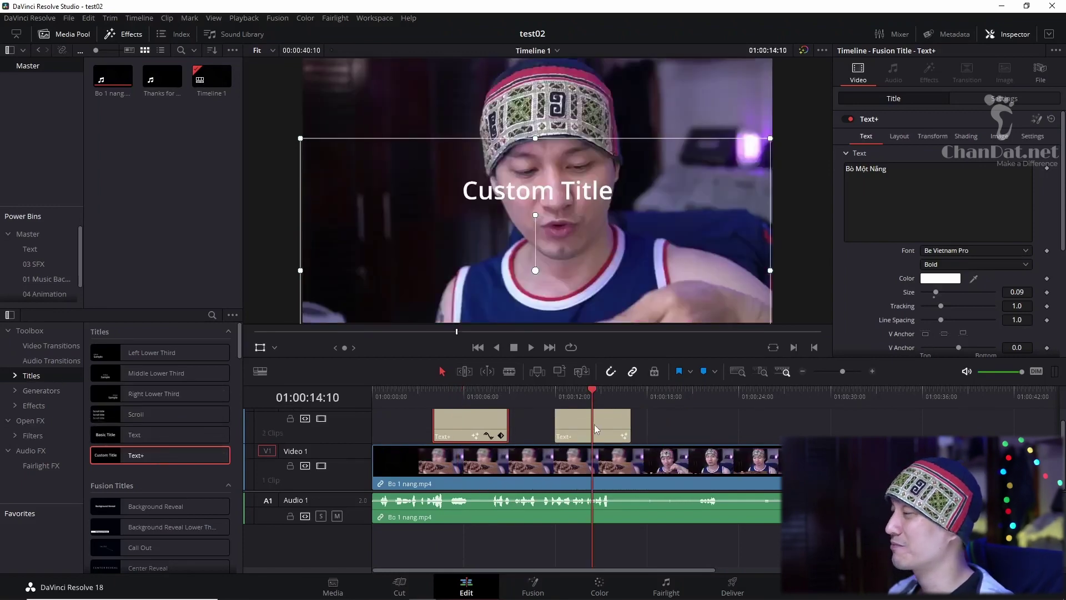
key("Delete")
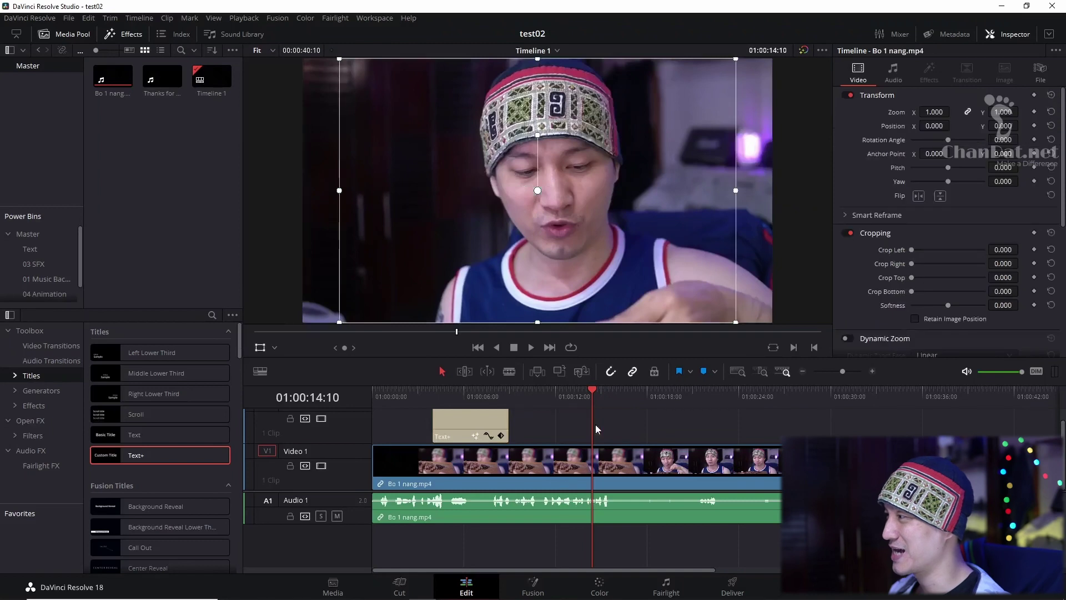
left_click(494, 398)
left_click_drag(494, 400, 471, 411)
left_click(470, 415)
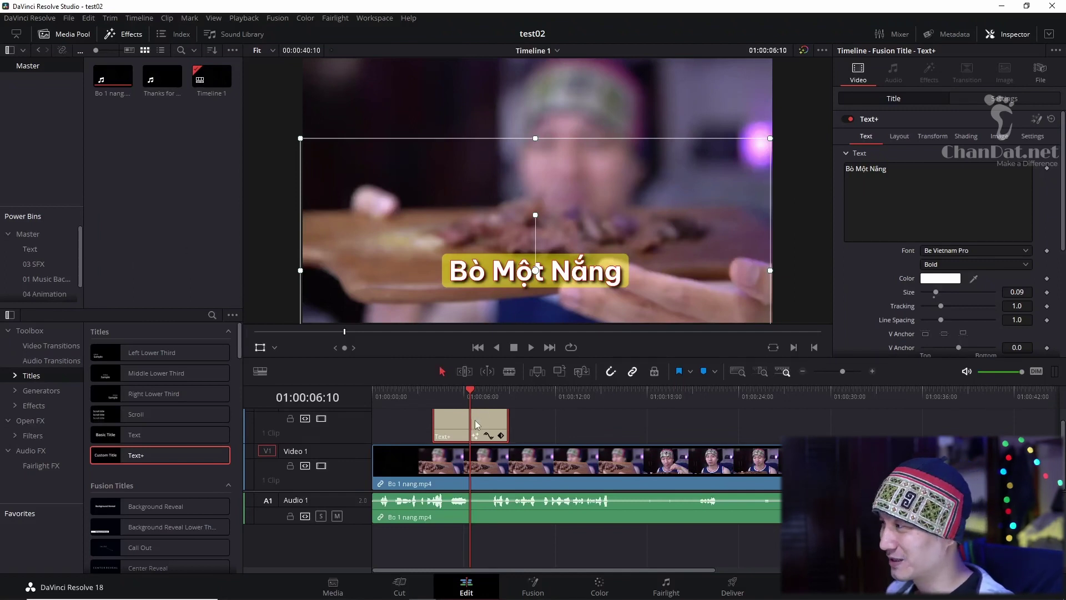
- Save the title clip into the Master Power Bin and rename it Bo Mot Nang
mouse_move(136, 455)
left_mouse_down()
mouse_move(147, 317)
mouse_move(41, 235)
left_mouse_up()
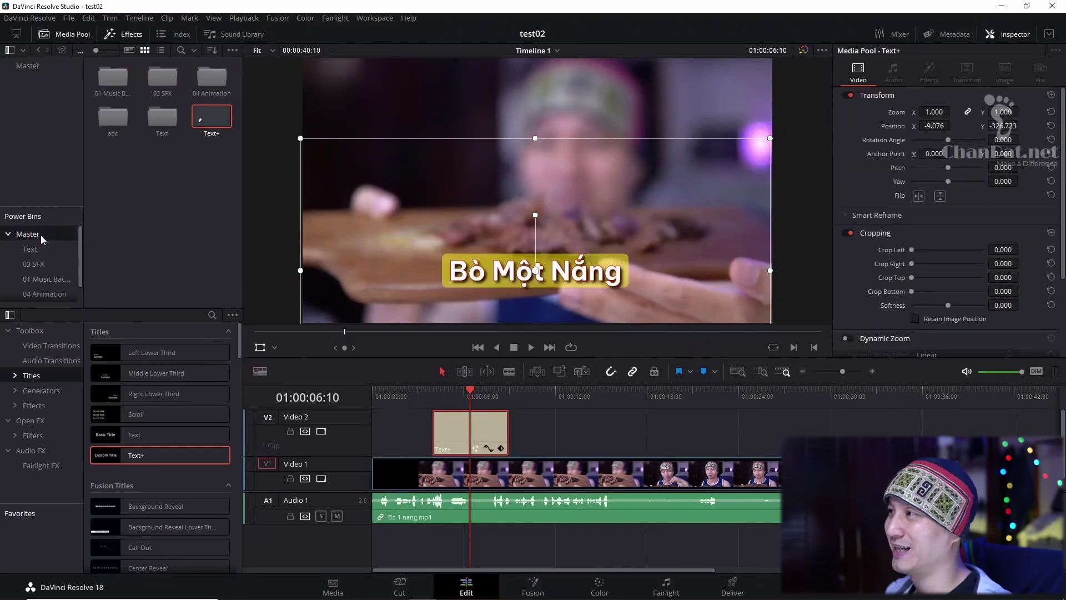
double_click(205, 134)
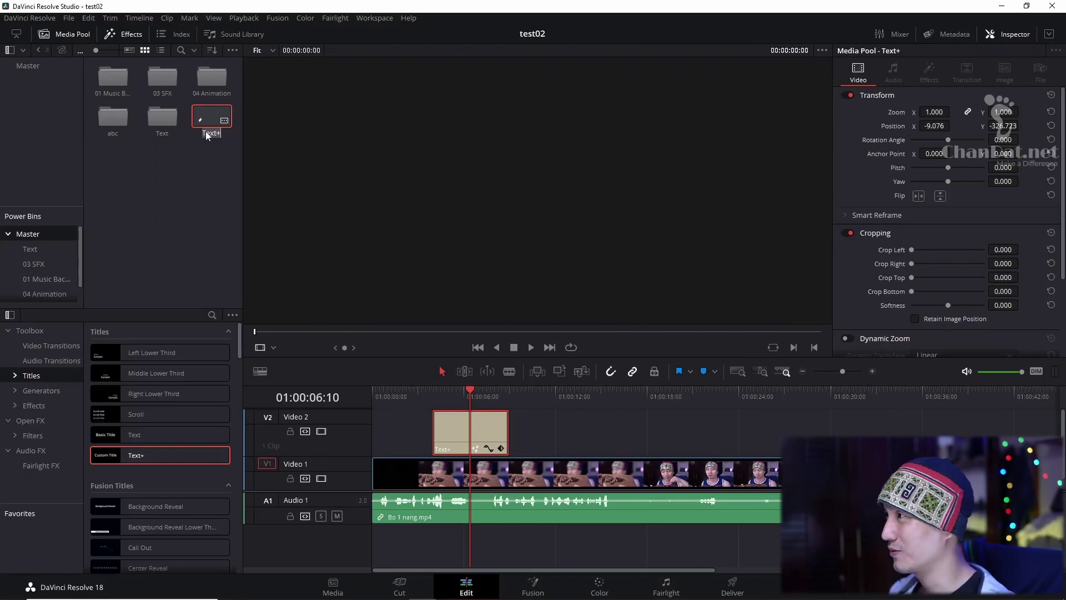
type("Bo Mot Nang")
key("Return")
- Move the Bo Mot Nang clip into the abc power bin
left_click(164, 192)
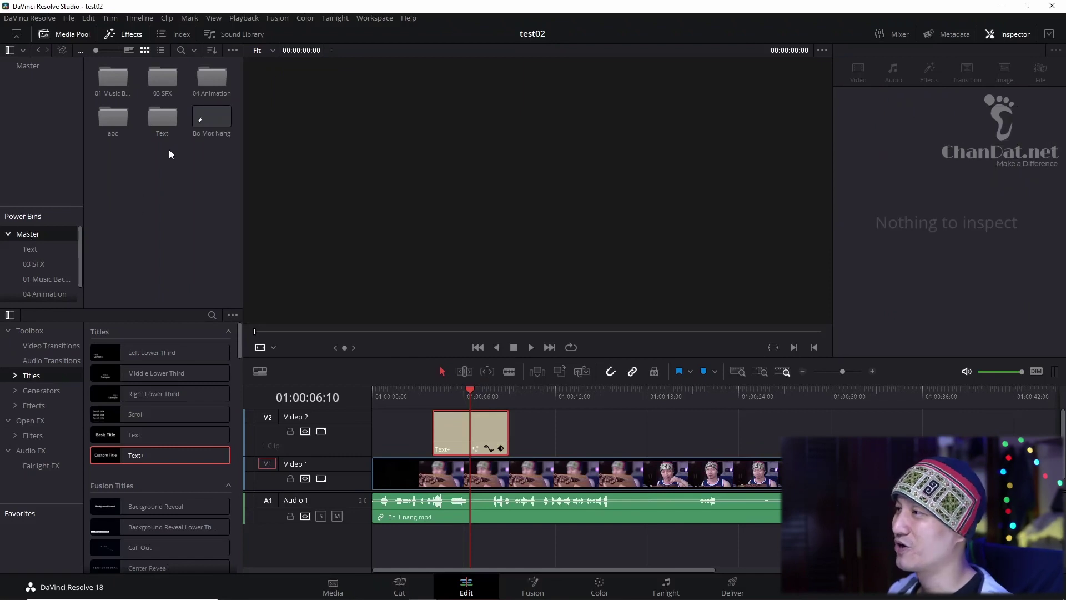
left_click_drag(211, 116, 120, 122)
scroll(33, 257, "down", 1)
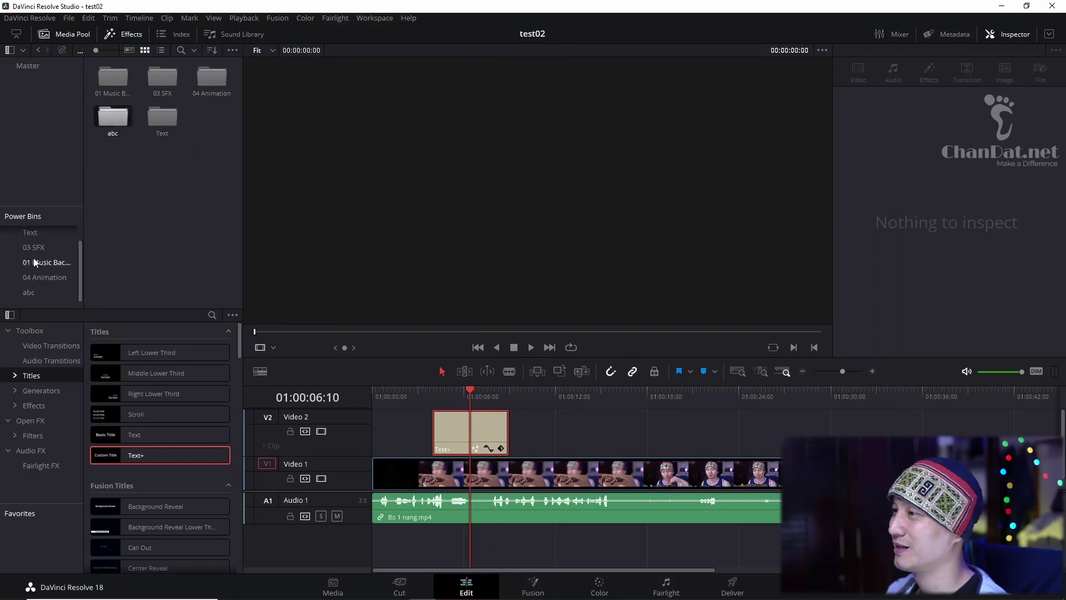
- Open the abc power bin and inspect the saved Bo Mot Nang title, including its Fusion composition
left_click(31, 292)
left_click(152, 87)
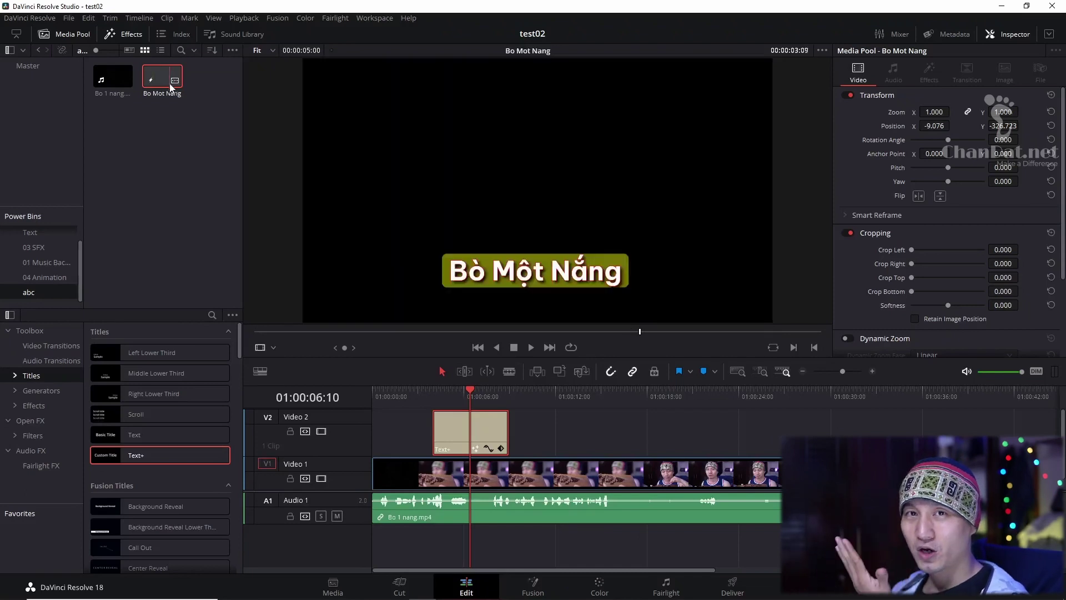
left_click(155, 169)
left_click(161, 73)
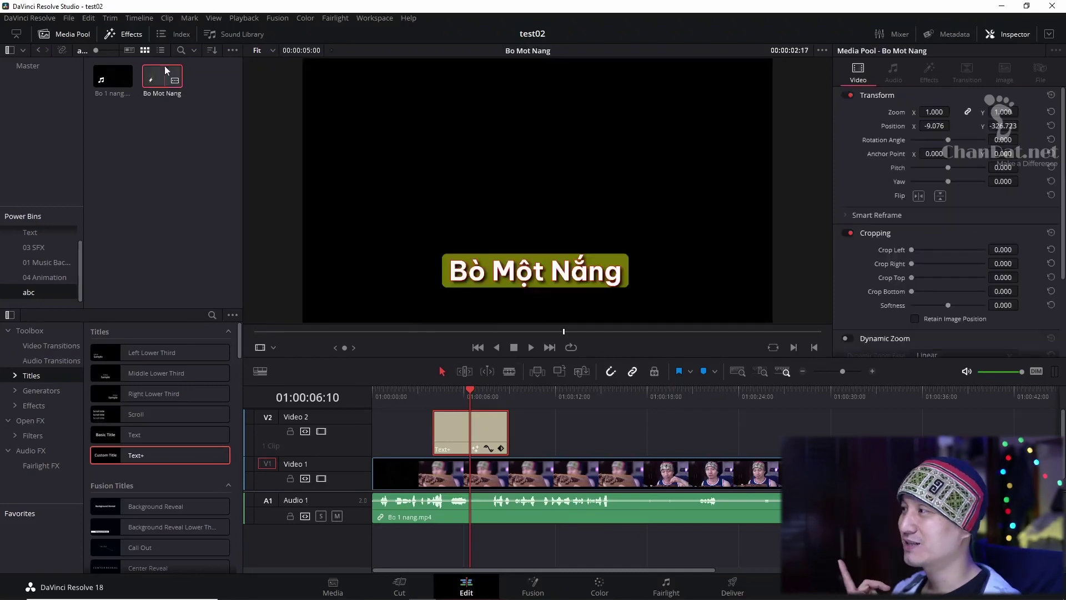
double_click(159, 74)
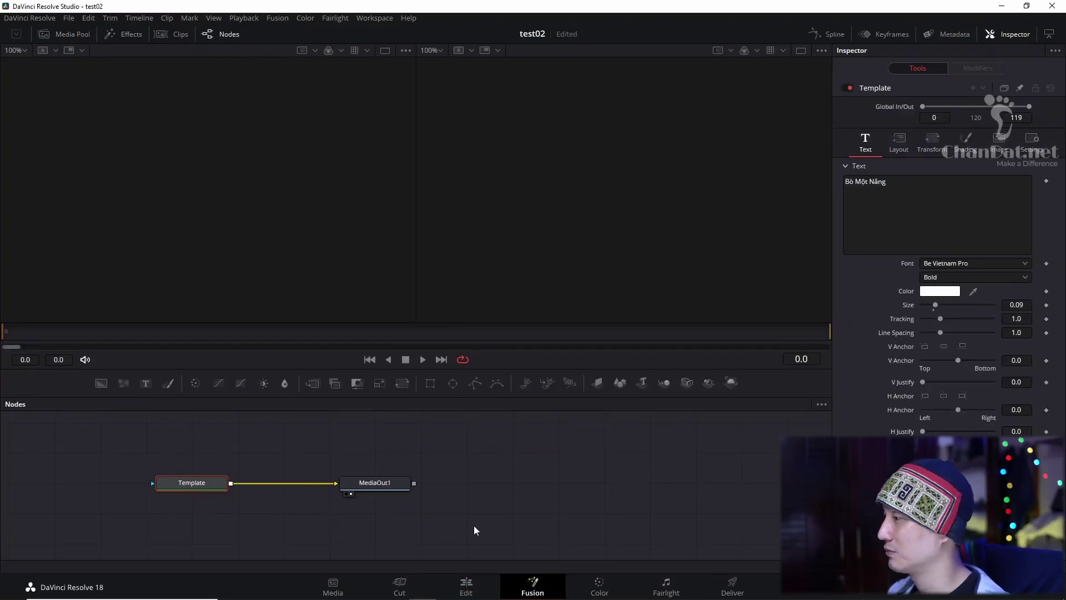
- Drag a second Bo Mot Nang copy onto Video 2 after the existing title and park the playhead there
left_click(464, 584)
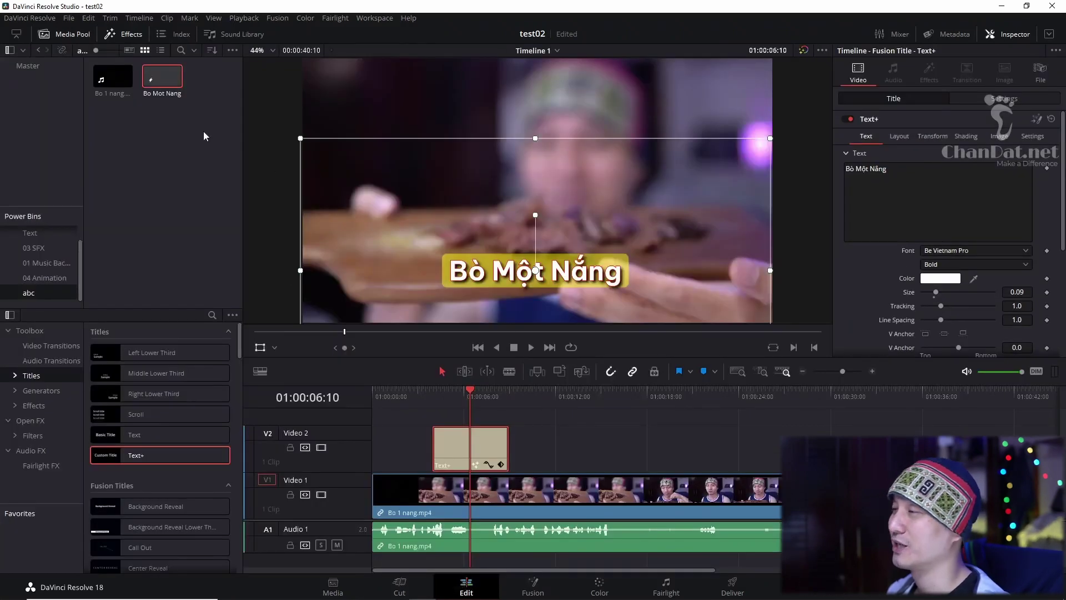
left_click(150, 82)
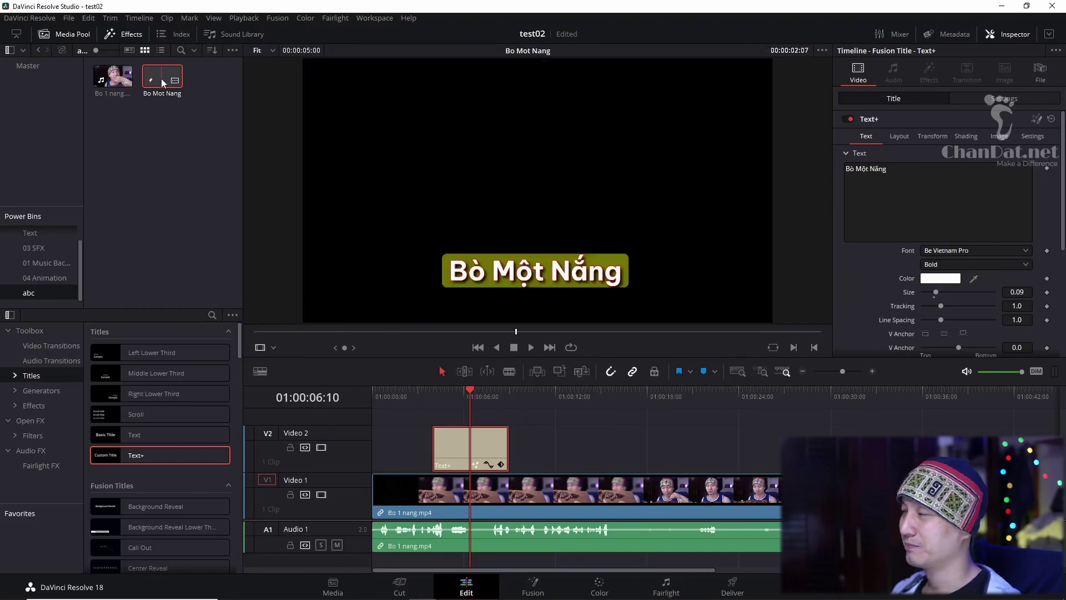
left_click_drag(161, 78, 585, 447)
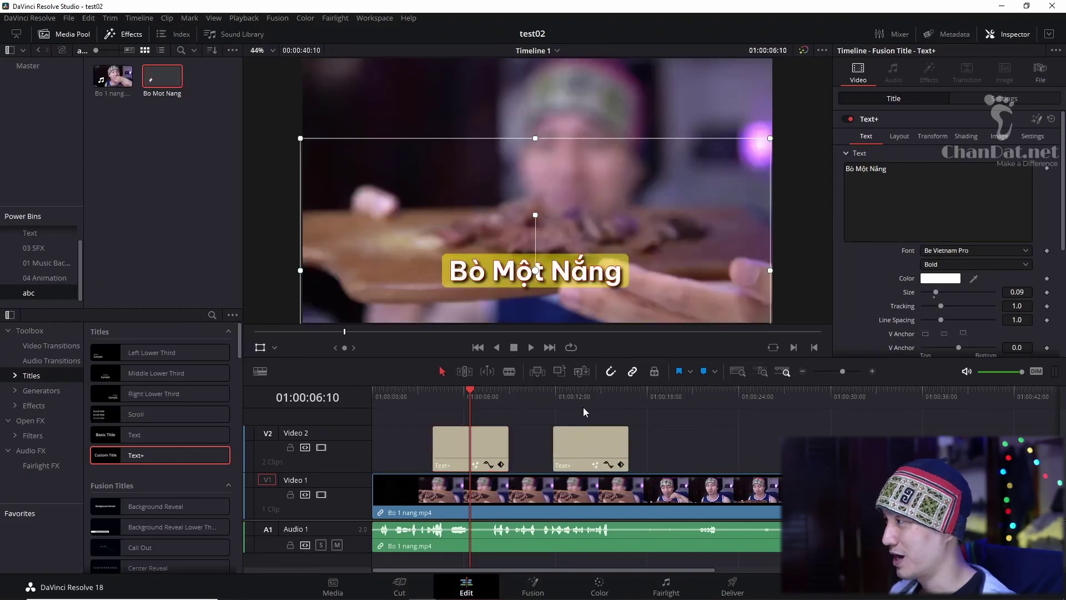
left_click(583, 407)
left_click(600, 449)
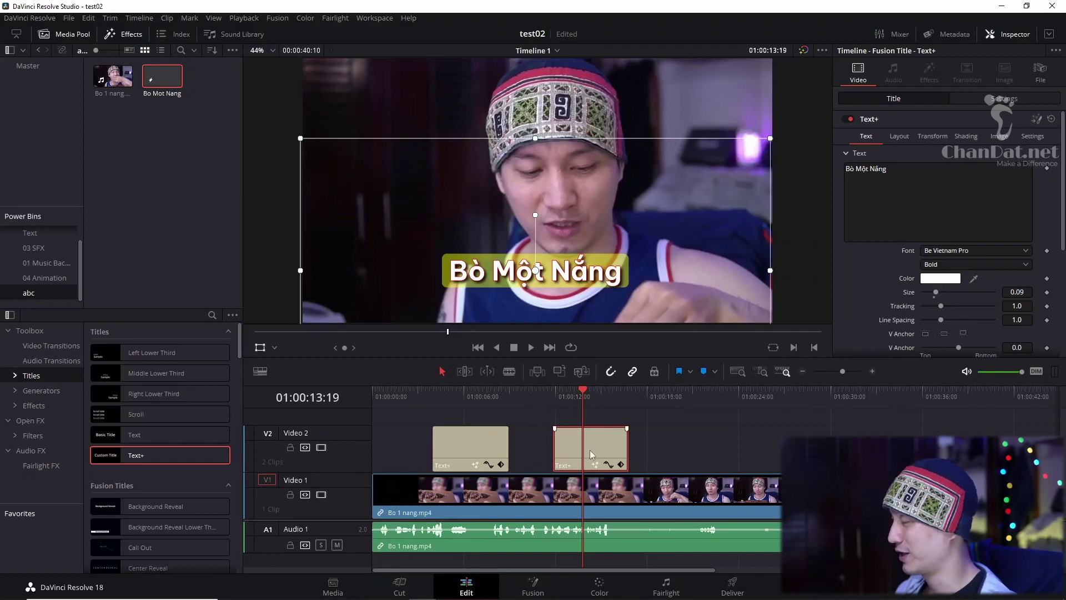
- Delete the second title clip and play back the remaining title to preview it
key("Delete")
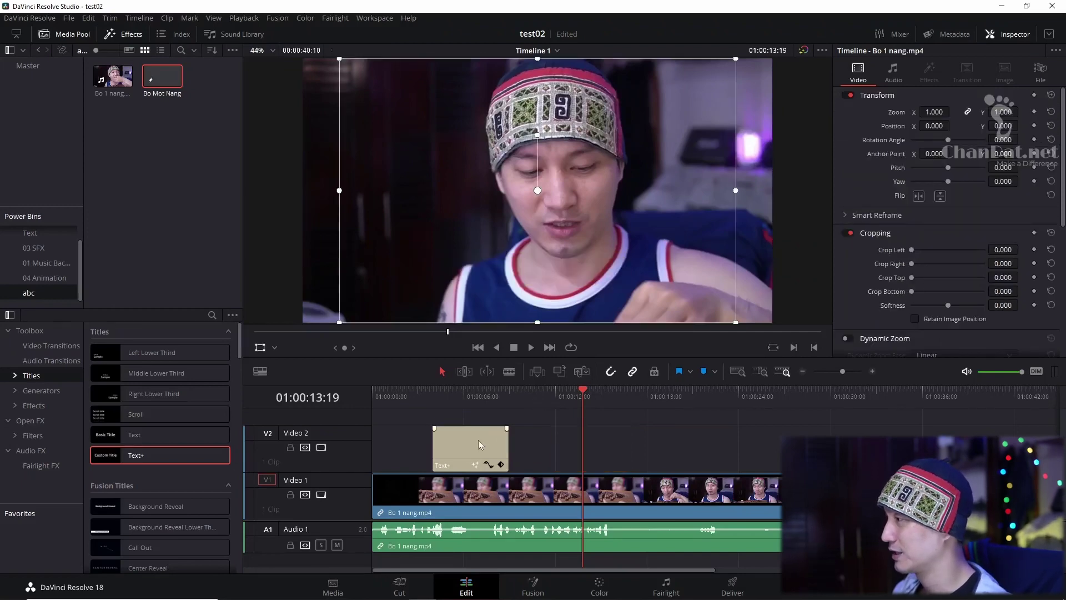
left_click(474, 439)
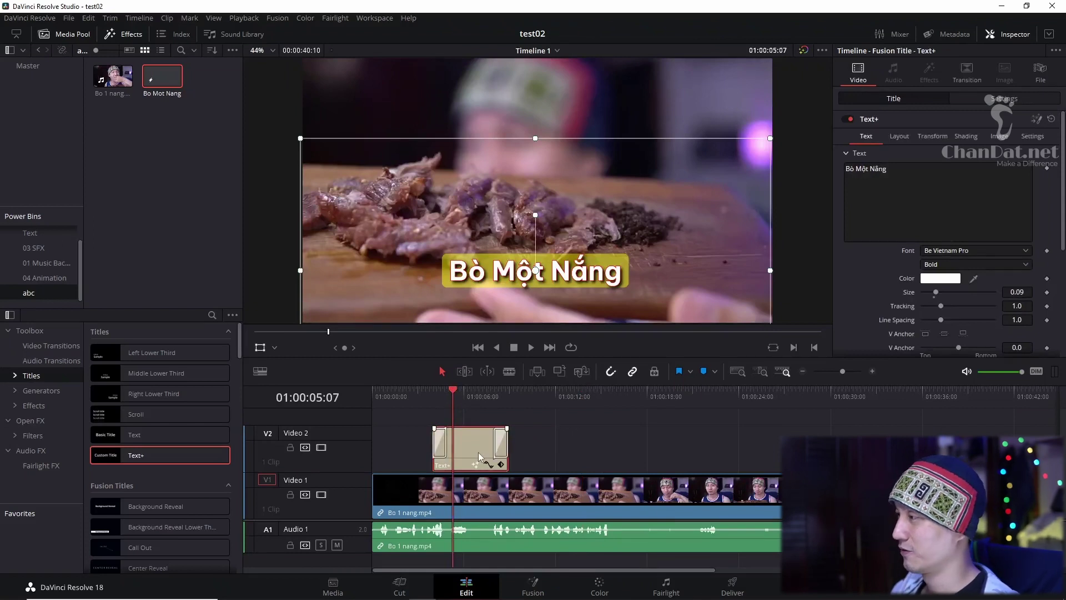
left_click(435, 392)
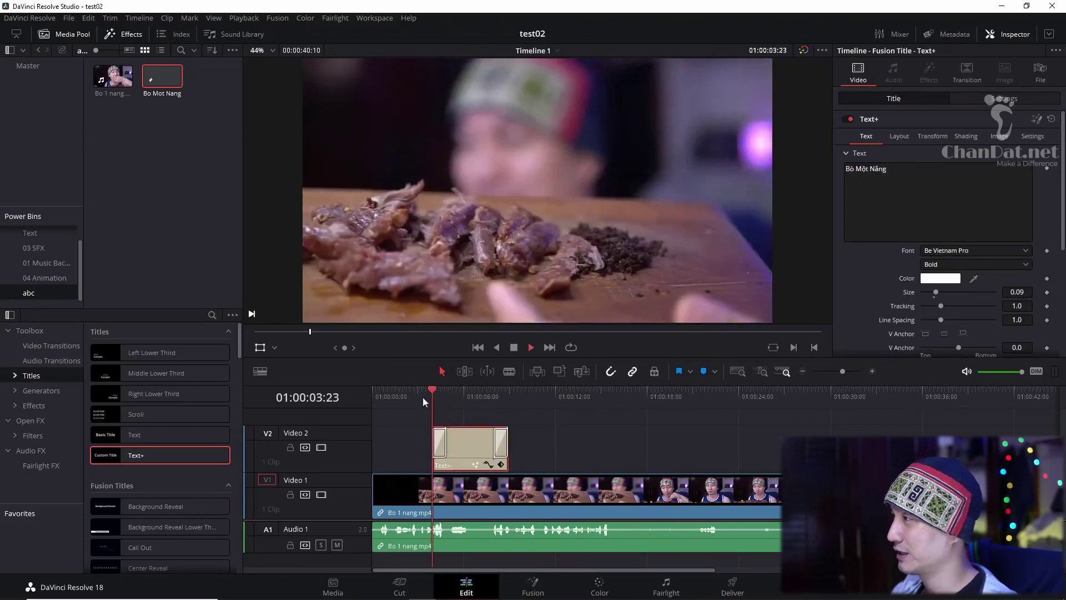
key("space")
left_click(419, 399)
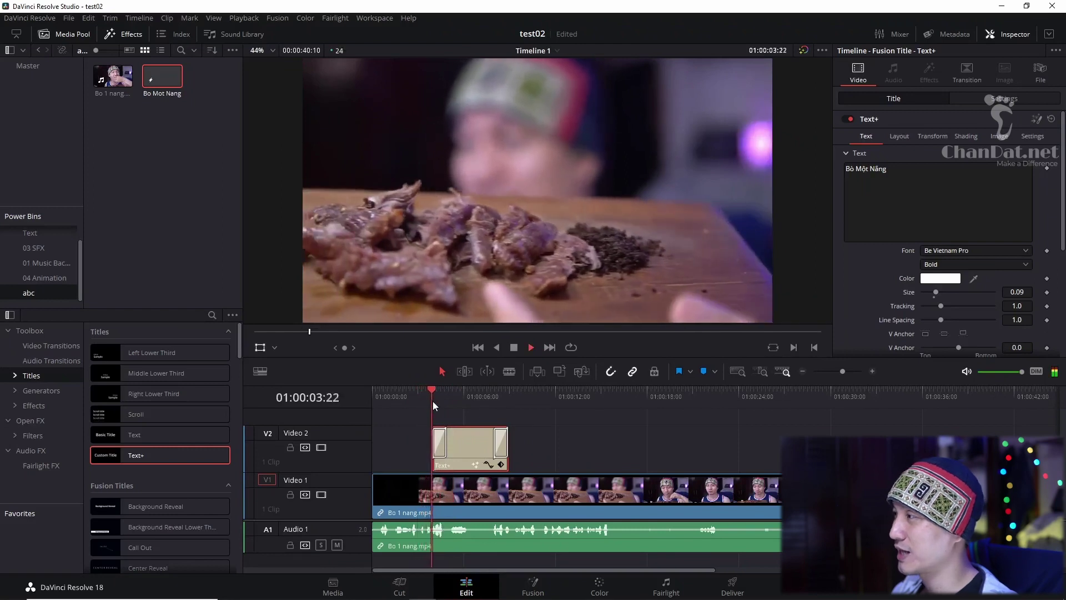
key("space")
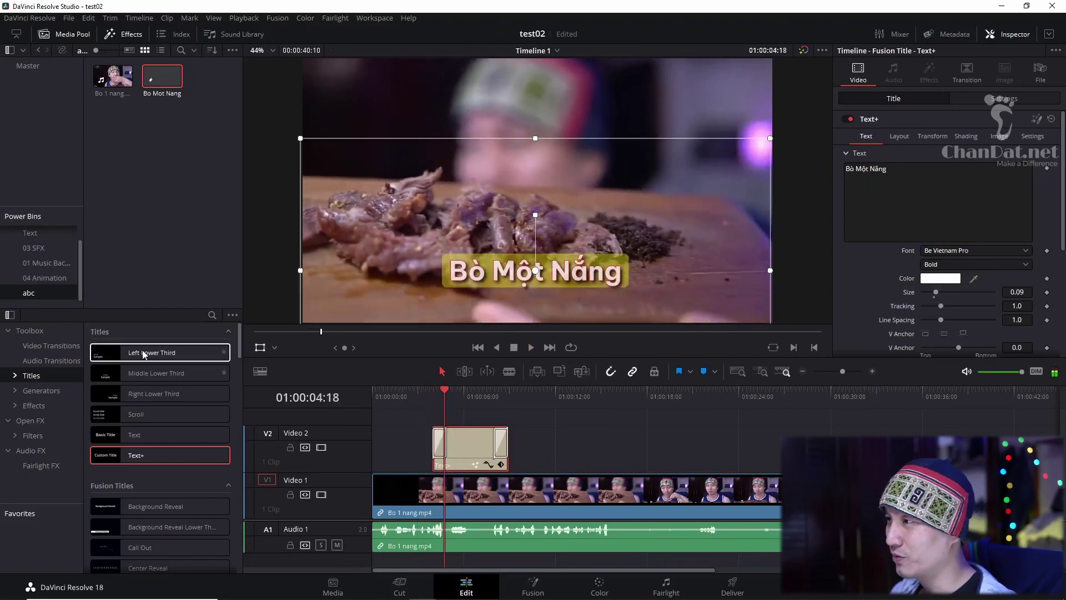
- Open the Master power bin and try dragging the title clip into it
left_click(41, 219)
scroll(41, 219, "up", 1)
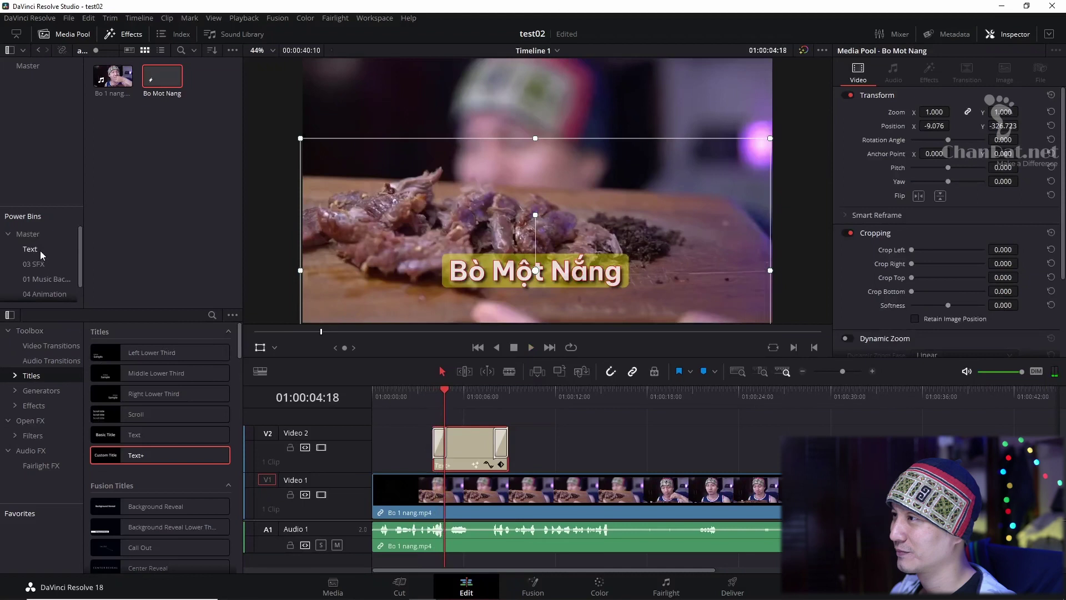
left_click(41, 235)
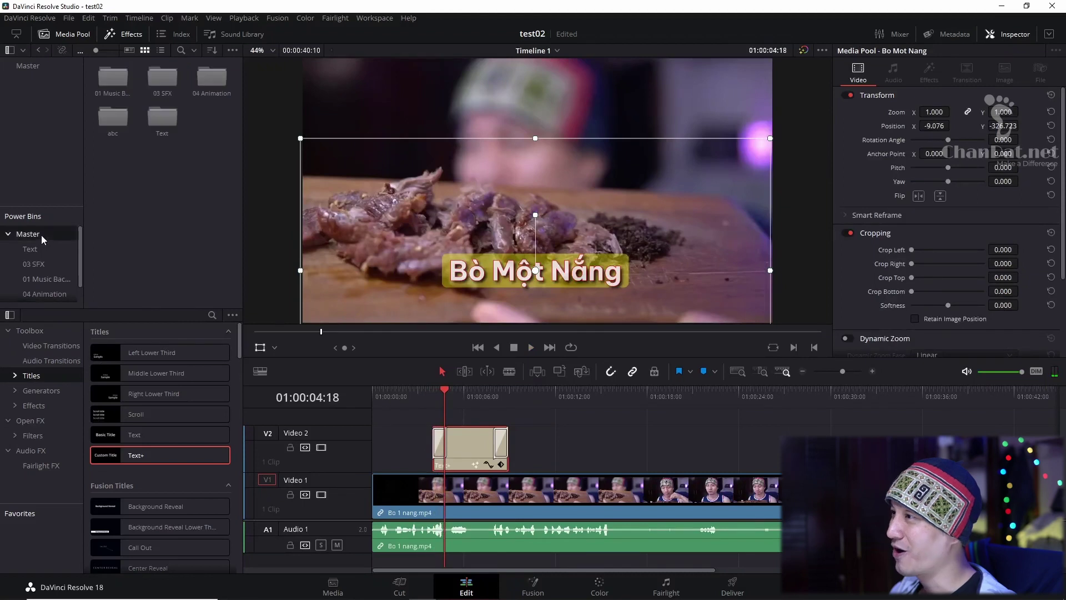
left_click(481, 453)
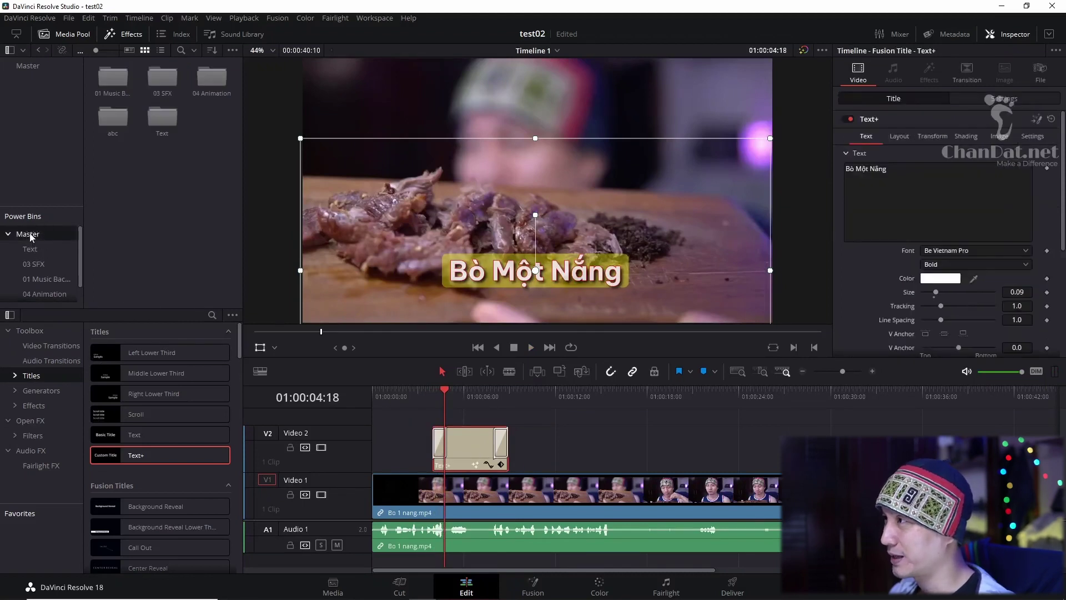
left_click_drag(461, 465, 30, 237)
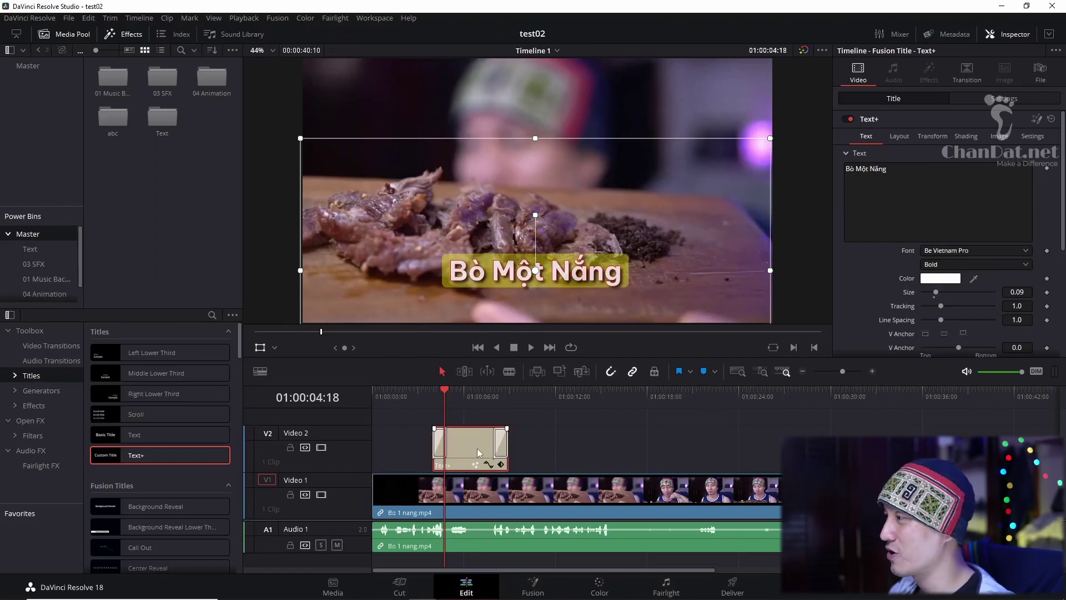
left_click_drag(476, 445, 35, 182)
left_click_drag(35, 236, 36, 236)
- Delete both Cross Dissolves from the title, then save the Text+ clip into the Master power bin
left_click(501, 442)
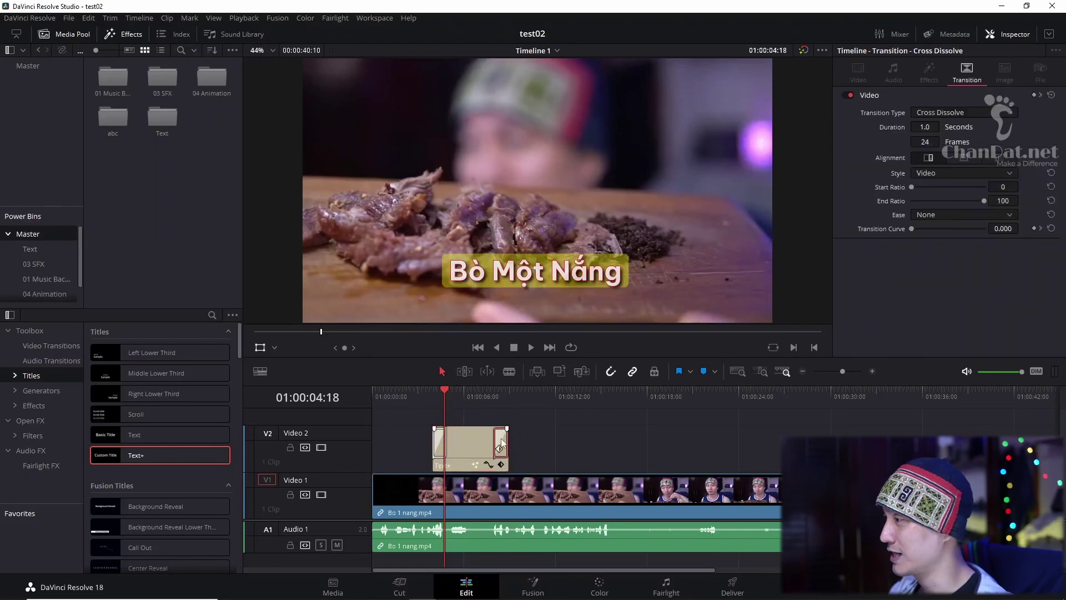
left_click(449, 438, "ctrl")
key("Delete")
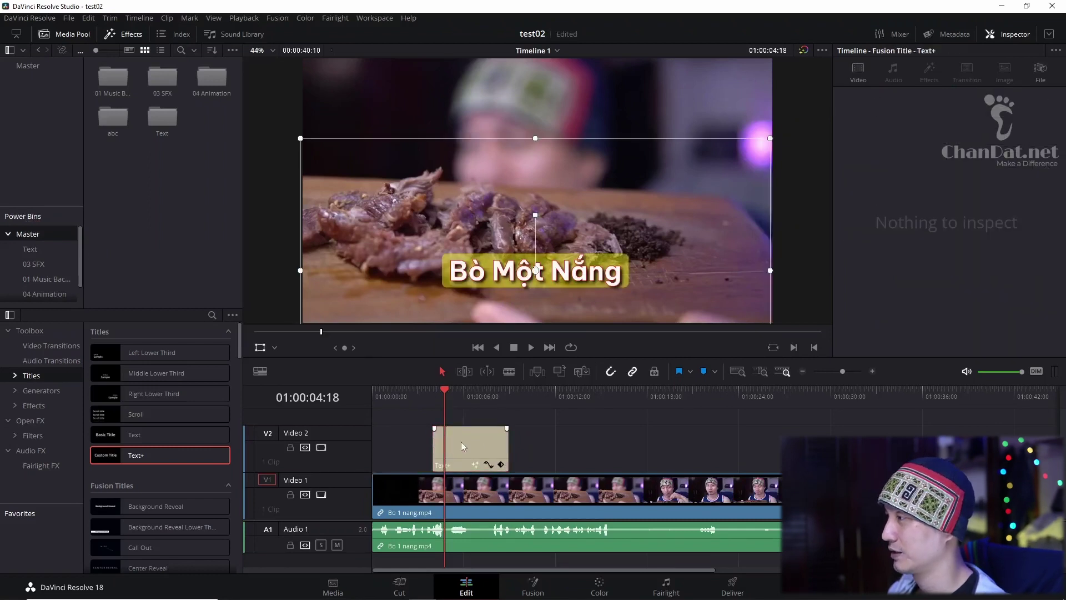
left_click_drag(476, 446, 205, 191)
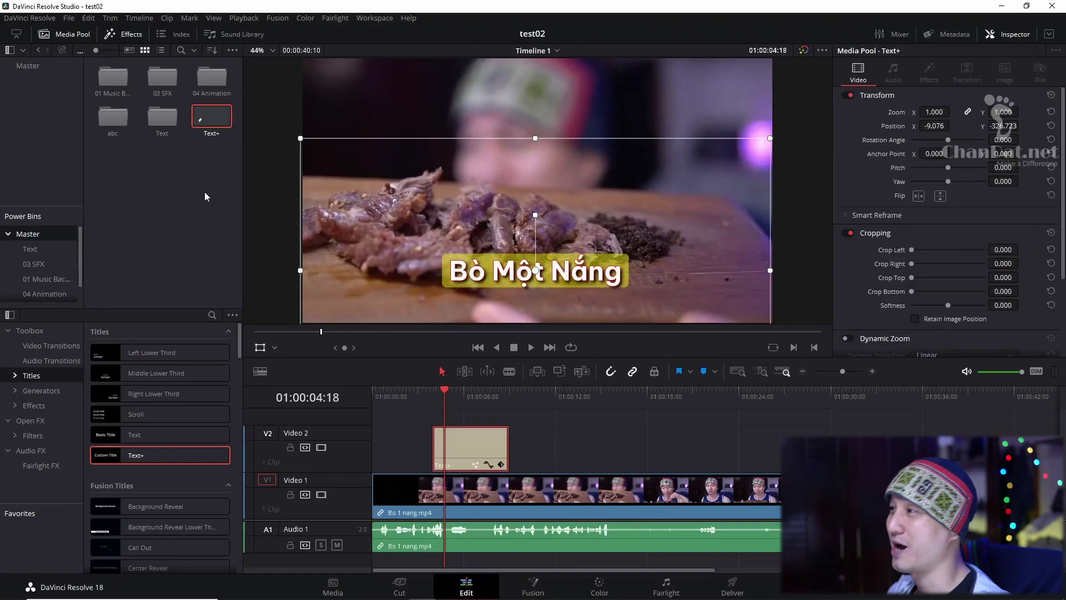
- Remove the saved Text+ clip from the Master power bin, confirming the deletion, leaving the timeline title intact
double_click(210, 119)
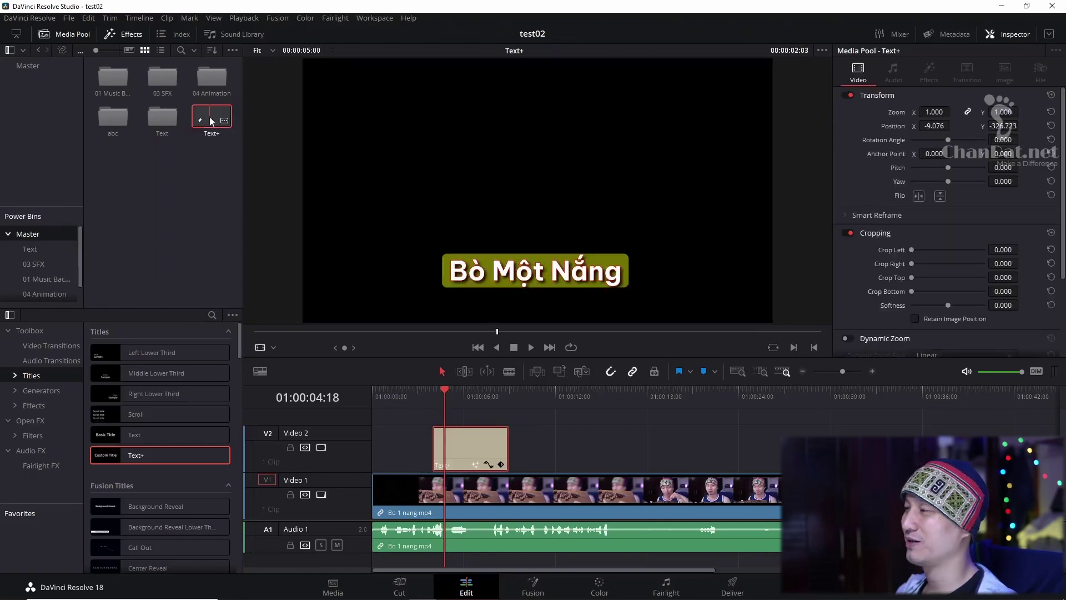
key("Delete")
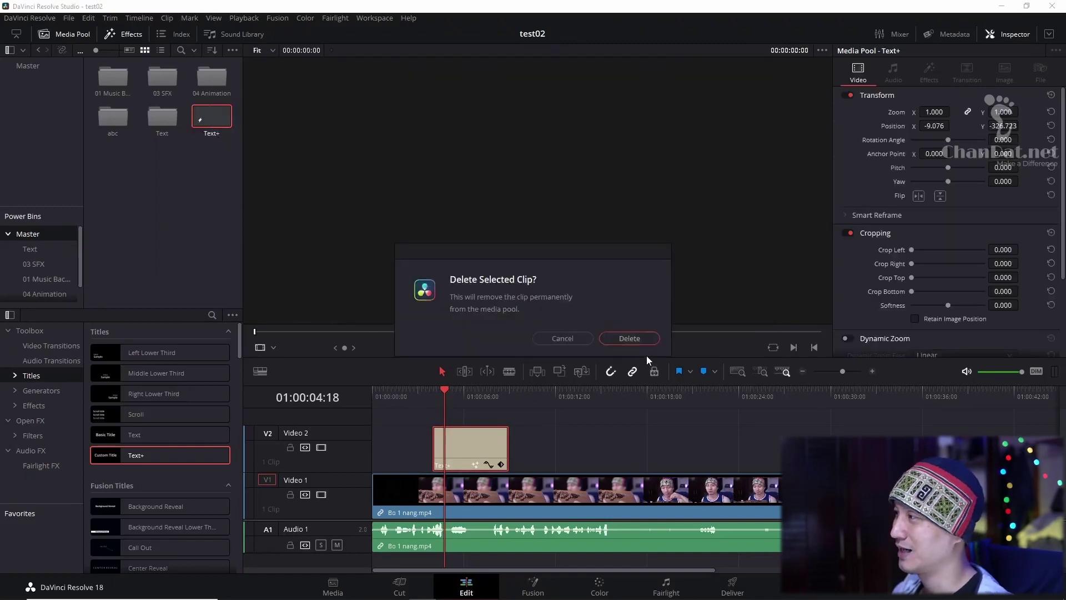
left_click(644, 343)
left_click(471, 397)
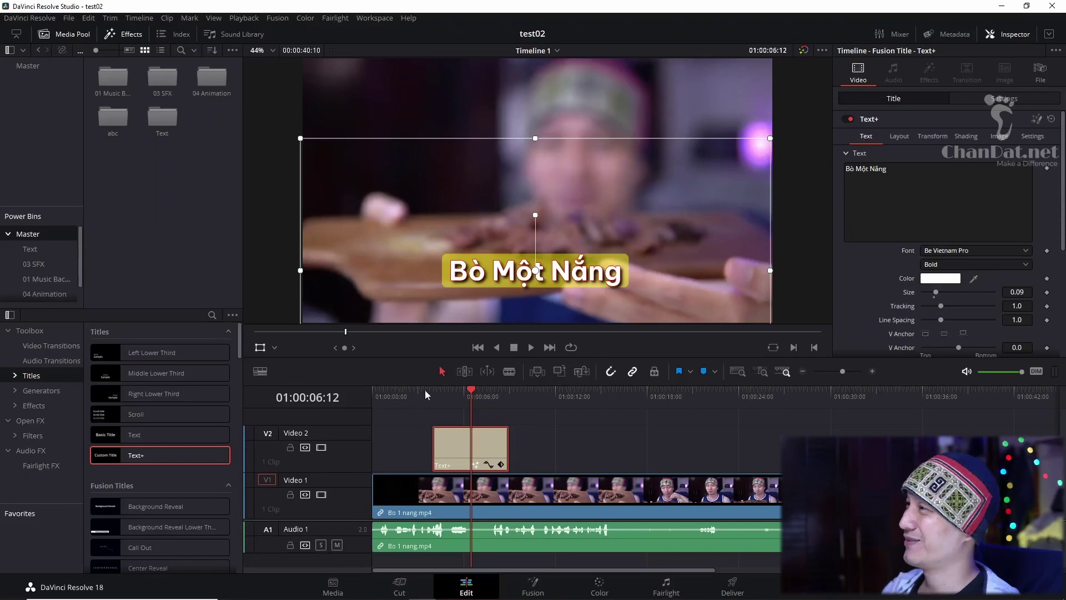
- Open the Media Pool '...' options menu to reveal Show Power Bins
left_click(235, 49)
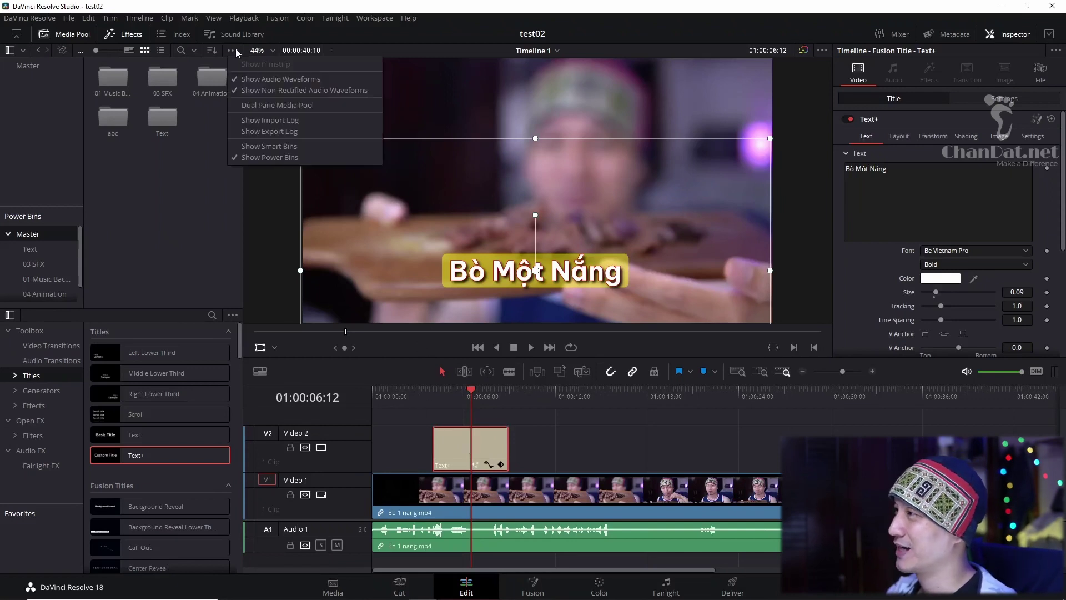